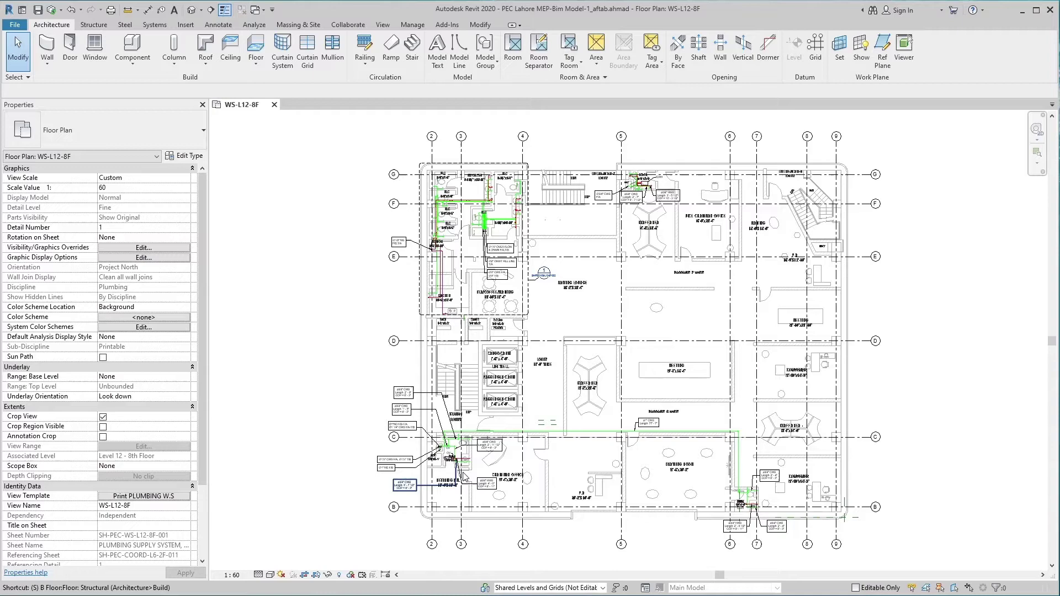
# Zoom and pan around plan WS-L12-8F to bring the toilet near grids 6–7 into view
pyautogui.scroll(5, 466, 479)
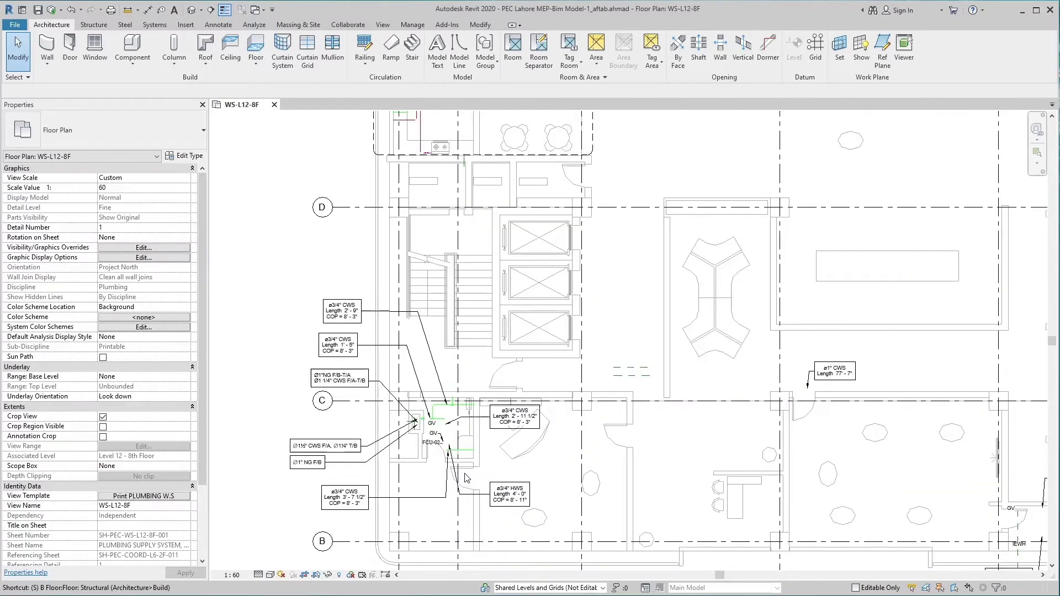
pyautogui.scroll(2, 466, 478)
pyautogui.scroll(-8, 466, 478)
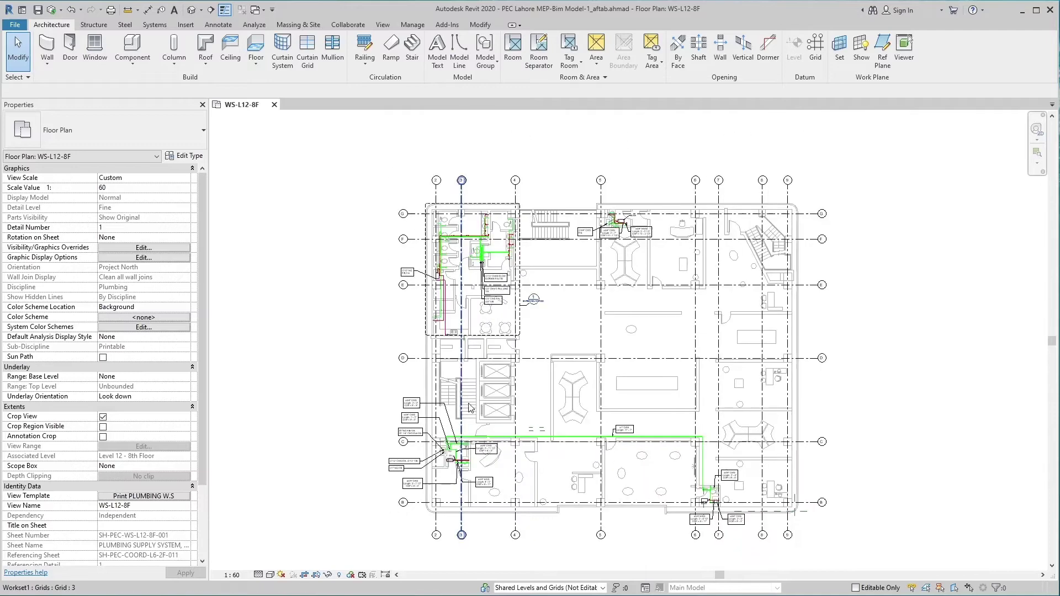
pyautogui.scroll(3, 478, 250)
pyautogui.scroll(3, 478, 250)
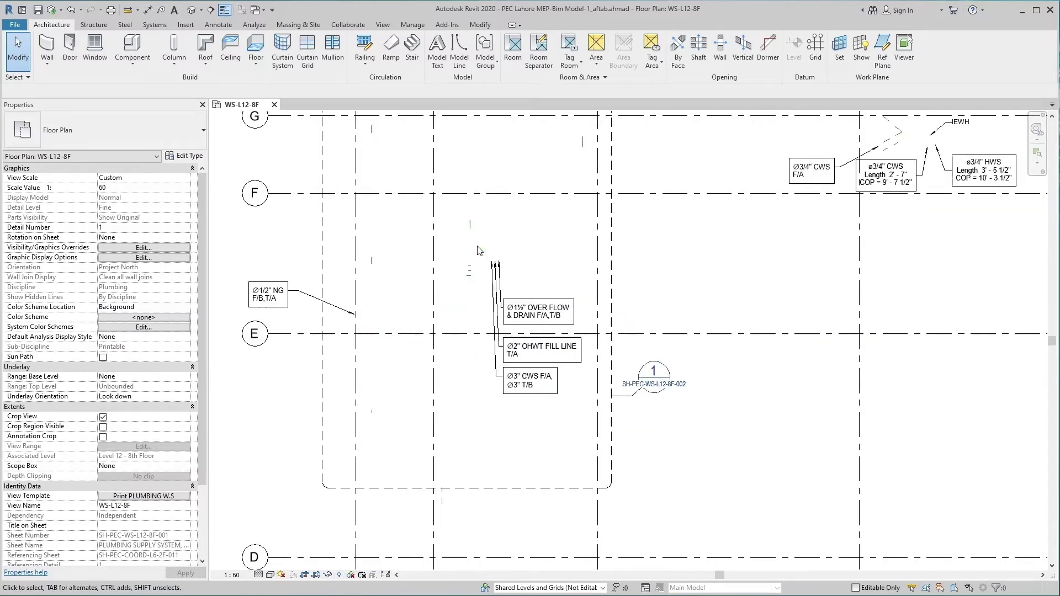
pyautogui.scroll(1, 475, 264)
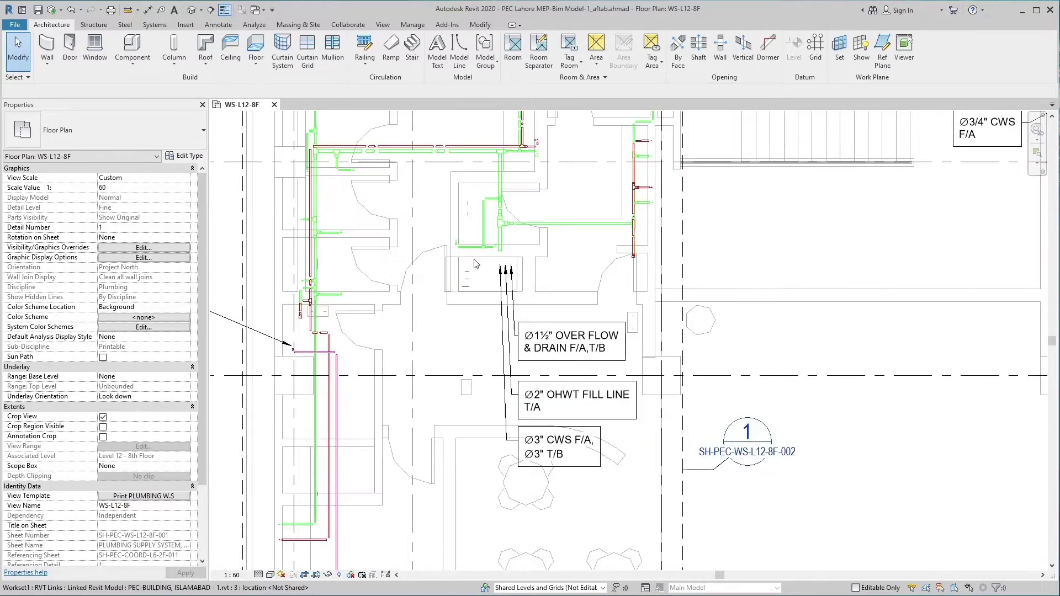
pyautogui.scroll(-2, 471, 289)
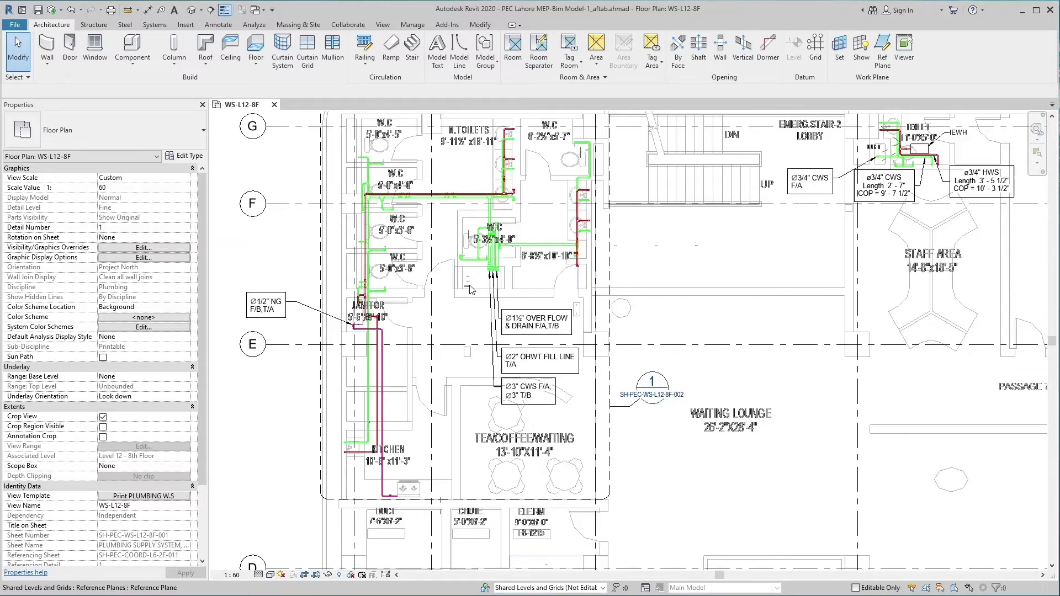
pyautogui.scroll(-3, 471, 289)
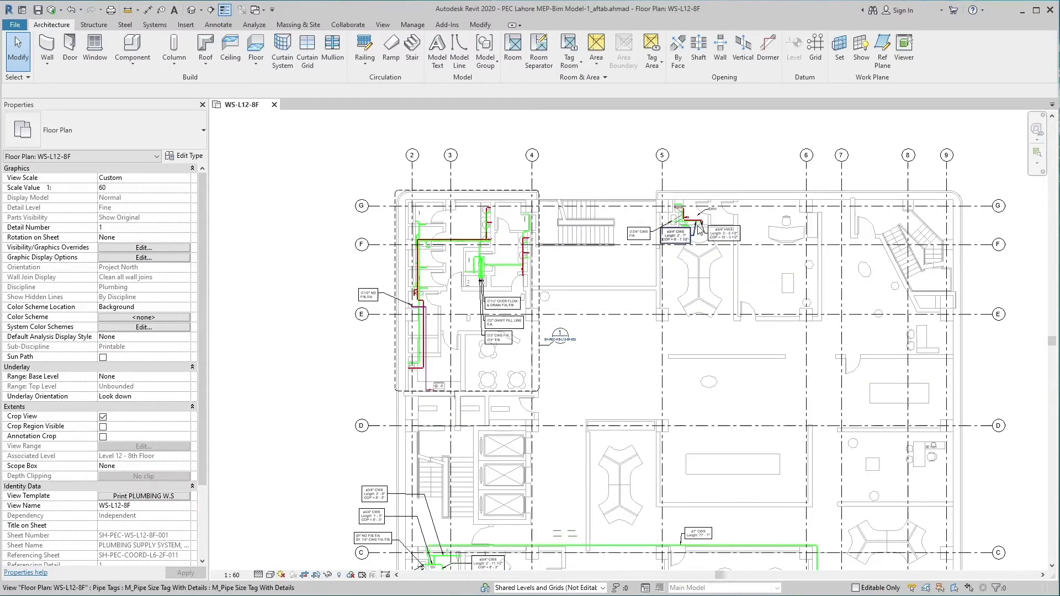
pyautogui.scroll(4, 712, 222)
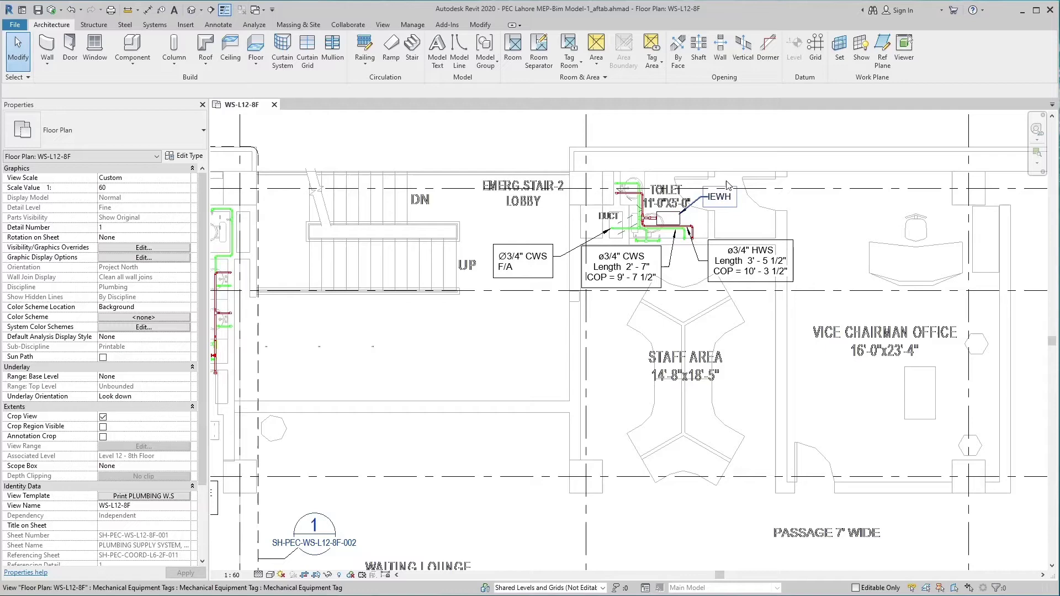
pyautogui.scroll(4, 728, 186)
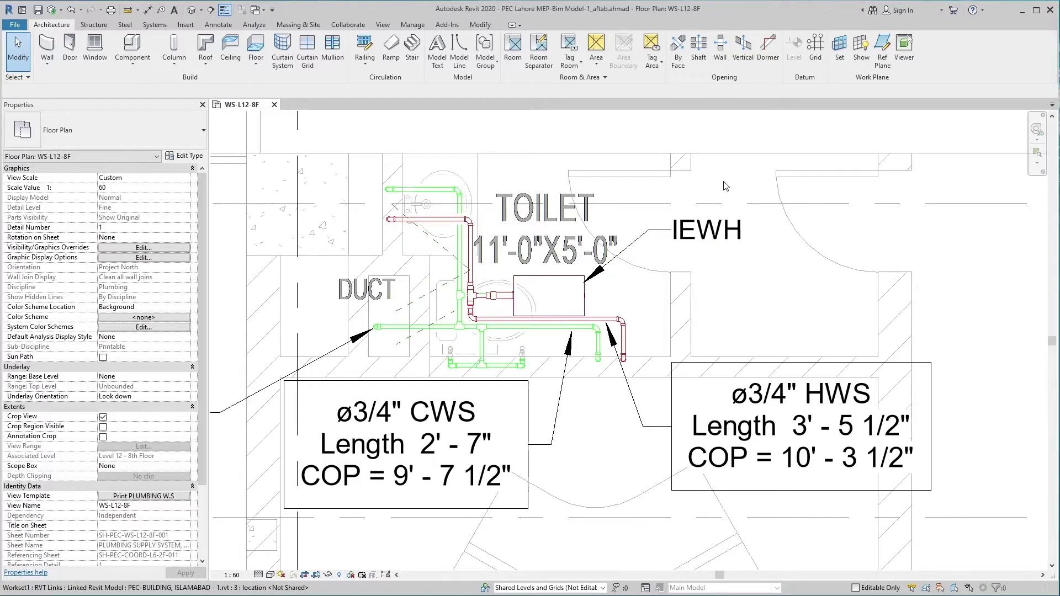
pyautogui.scroll(-5, 567, 237)
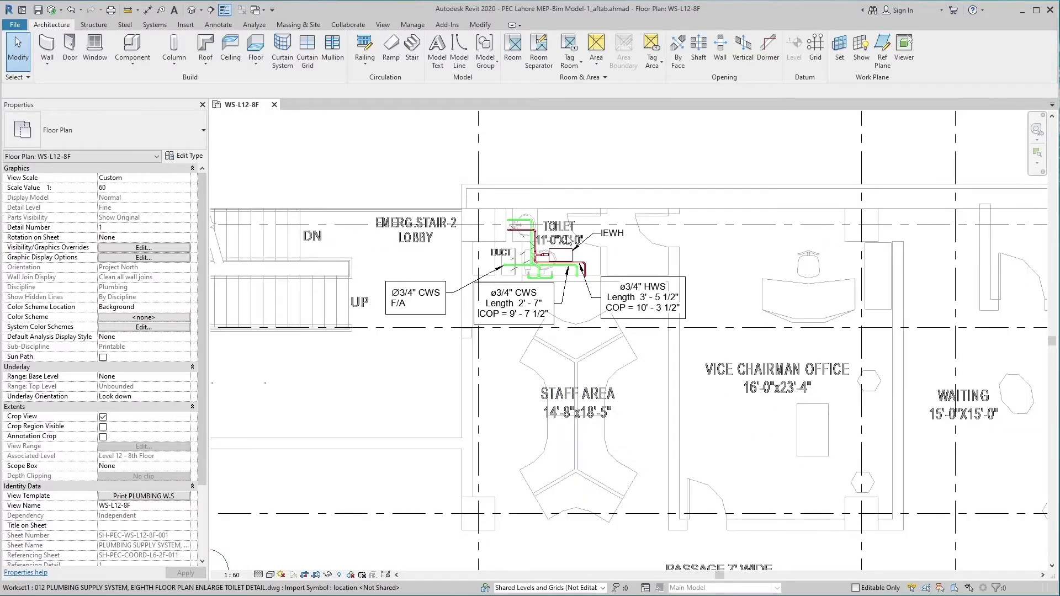
pyautogui.scroll(-8, 568, 241)
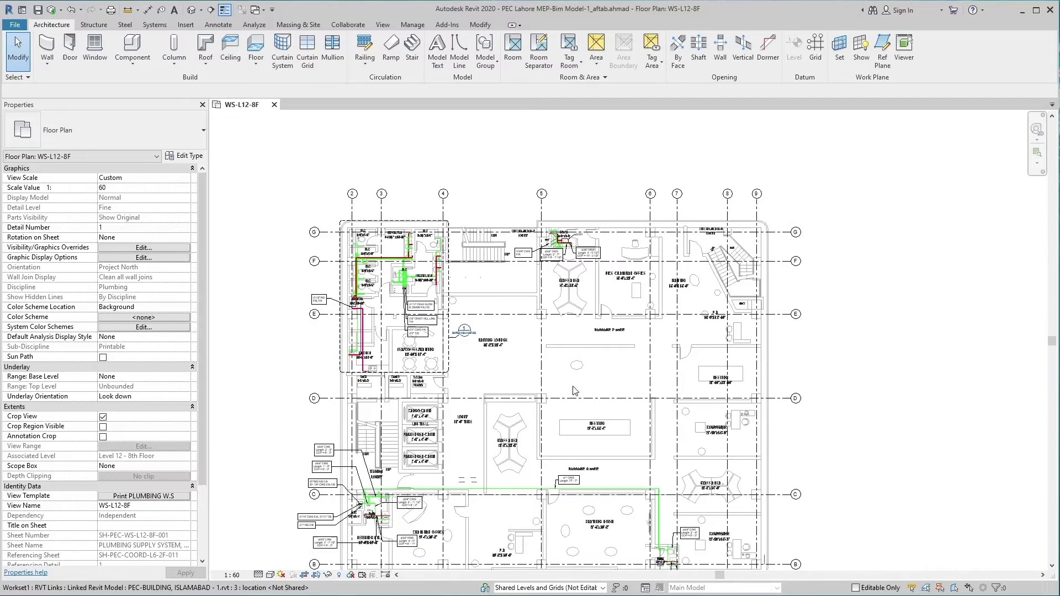
pyautogui.scroll(2, 651, 503)
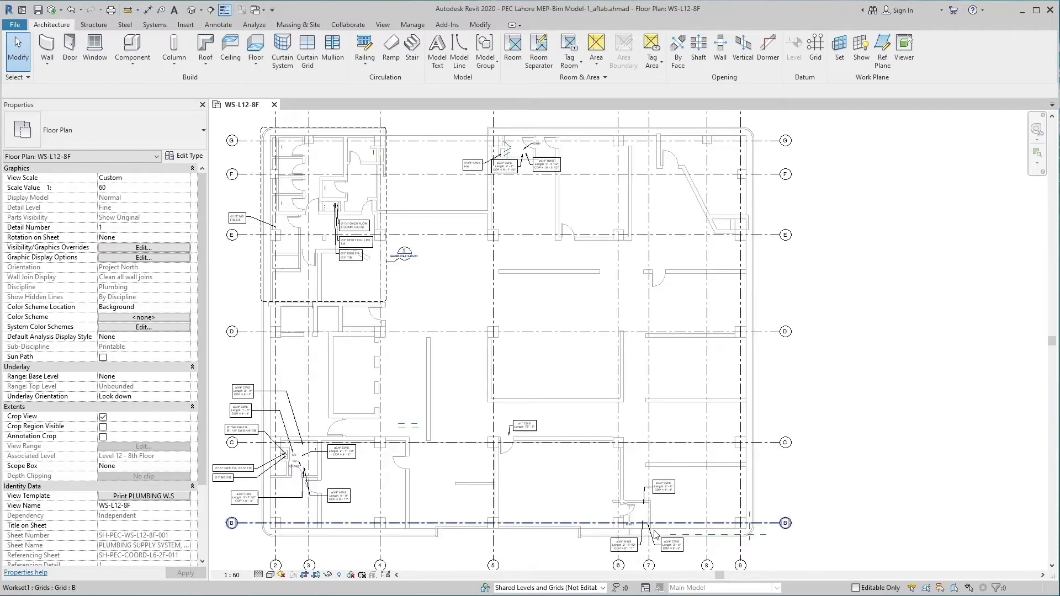
pyautogui.scroll(4, 654, 535)
pyautogui.moveTo(654, 535); pyautogui.dragTo(569, 407, button='middle')
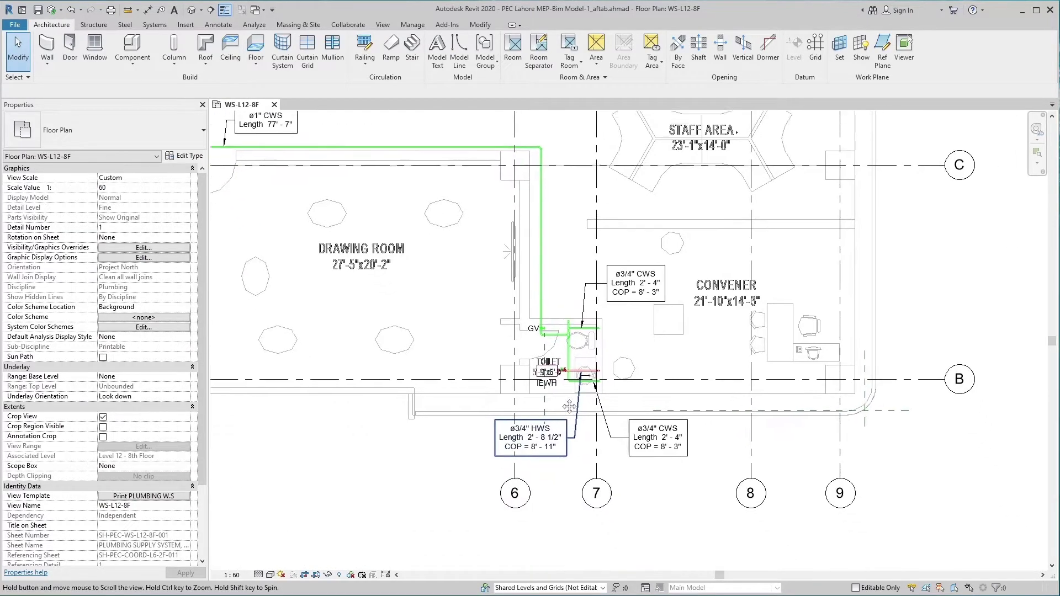
pyautogui.scroll(5, 570, 406)
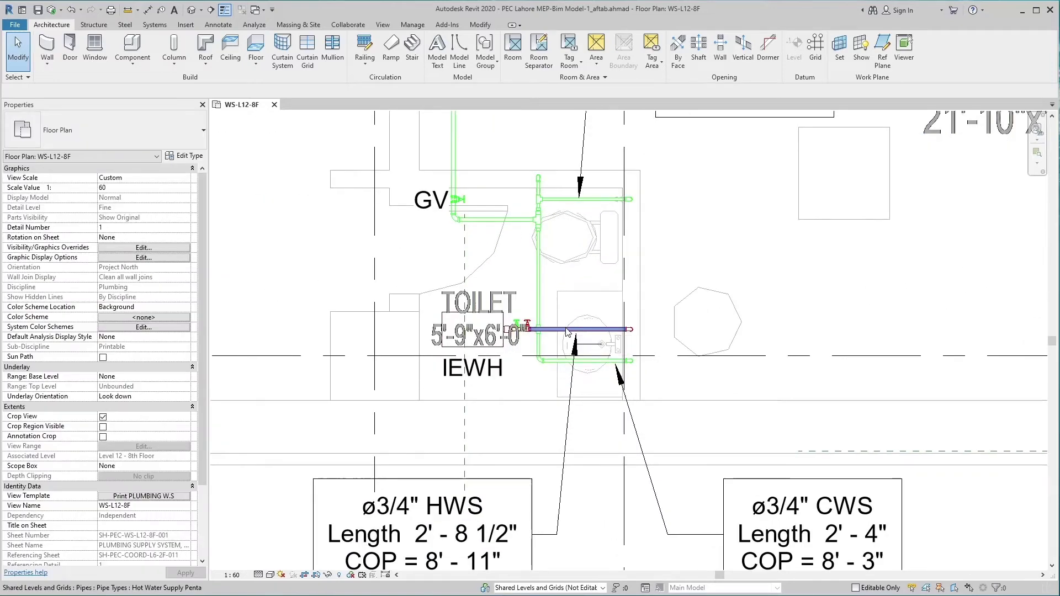
pyautogui.scroll(-3, 562, 371)
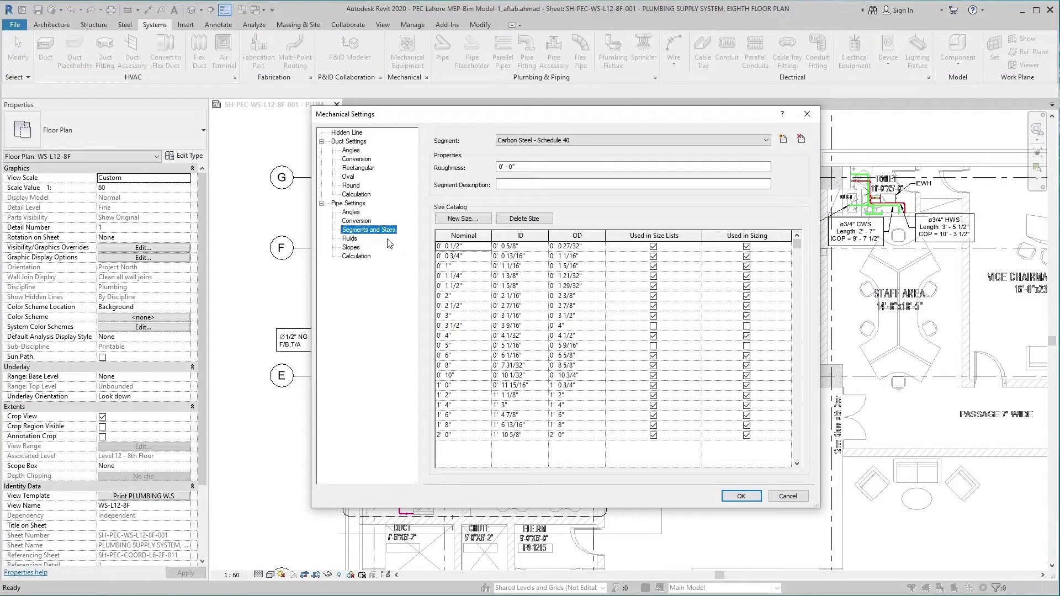
# Show the Carbon Steel - Schedule 40 size catalog, then the Hot Water Return Penta routing preferences
pyautogui.click(388, 239)
pyautogui.click(475, 205)
pyautogui.click(475, 206)
pyautogui.click(407, 235)
pyautogui.click(408, 235)
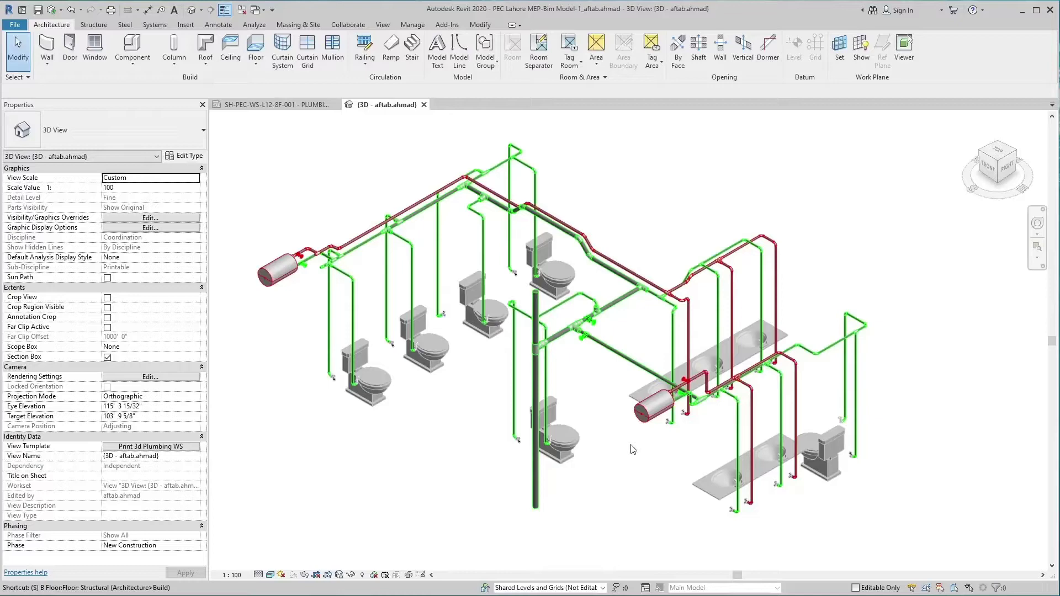
# Orbit the 3D plumbing view to inspect the hot and cold pipe runs
pyautogui.keyDown('shift'); pyautogui.moveTo(631, 444); pyautogui.dragTo(603, 473, button='middle'); pyautogui.keyUp('shift')
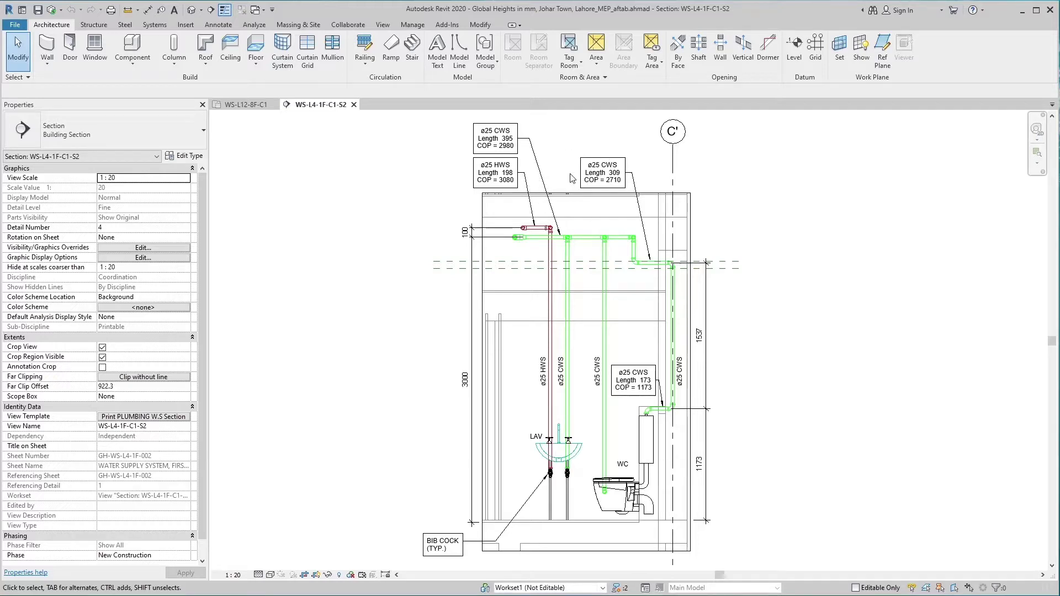
# Close the Global Heights project and exit Revit, answering the closing prompts
pyautogui.click(571, 175)
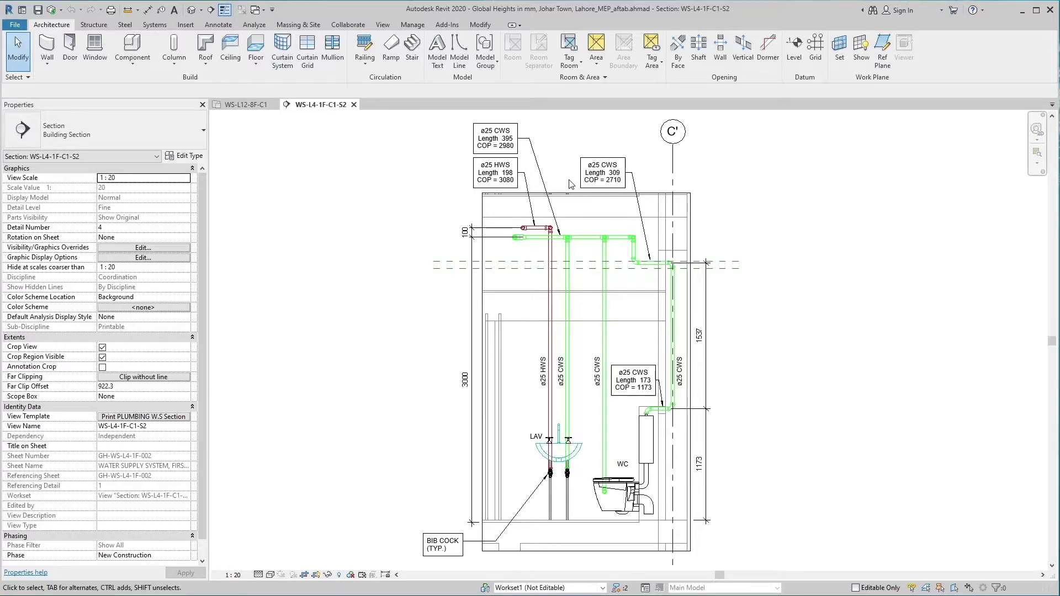
pyautogui.click(633, 344)
pyautogui.click(634, 348)
pyautogui.click(634, 348)
pyautogui.click(634, 347)
pyautogui.click(634, 348)
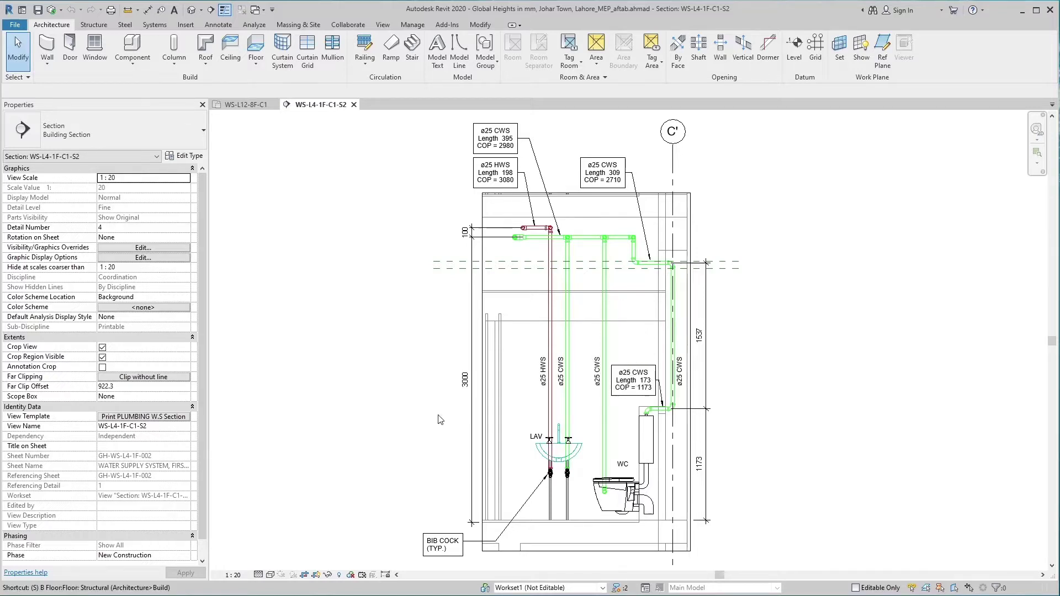
pyautogui.click(543, 395)
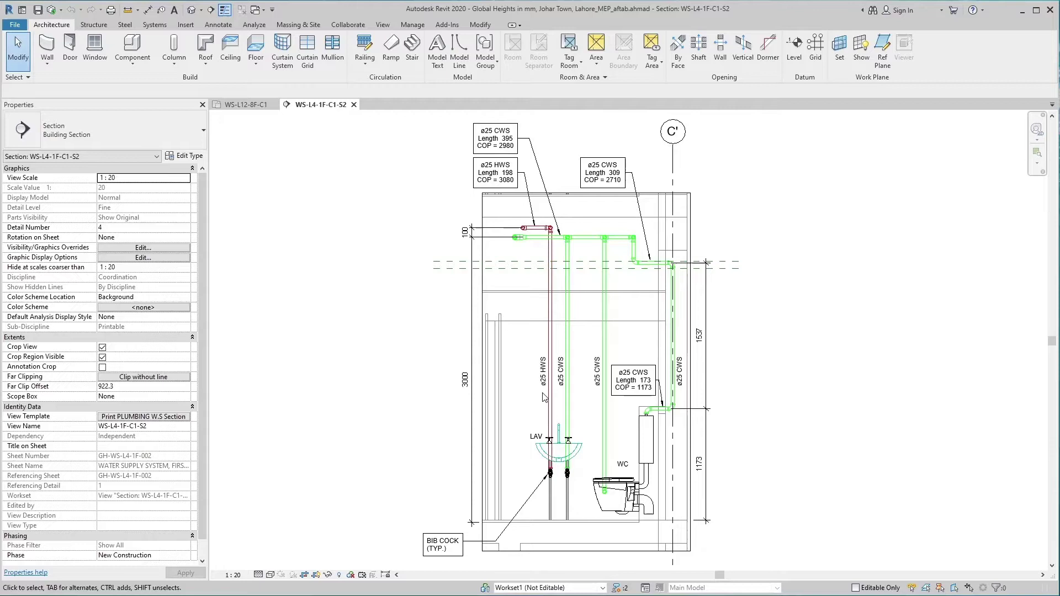
pyautogui.click(544, 396)
# Relaunch Revit 2020 from its desktop shortcut
pyautogui.click(473, 199)
pyautogui.click(474, 201)
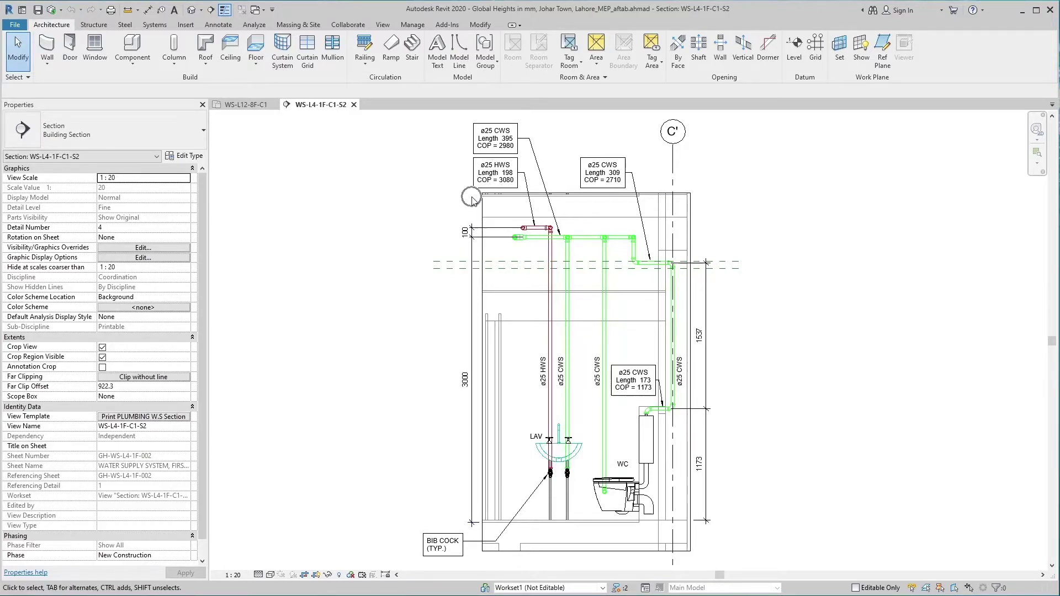
pyautogui.click(465, 153)
pyautogui.click(465, 151)
pyautogui.click(571, 177)
pyautogui.click(571, 177)
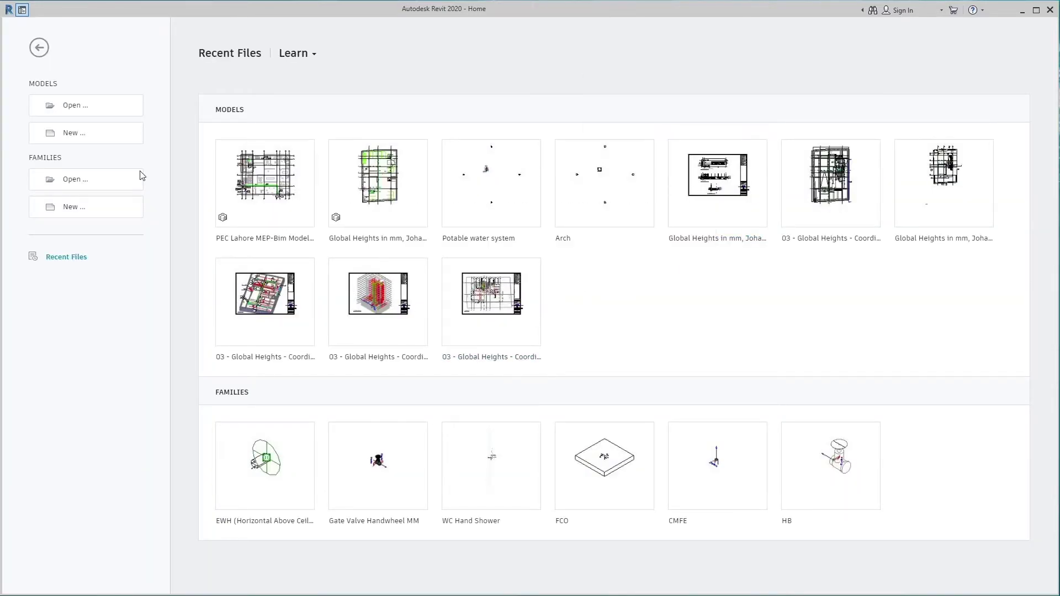
# Start a new model from the Home page, leaving Construction Template and Project selected
pyautogui.click(84, 143)
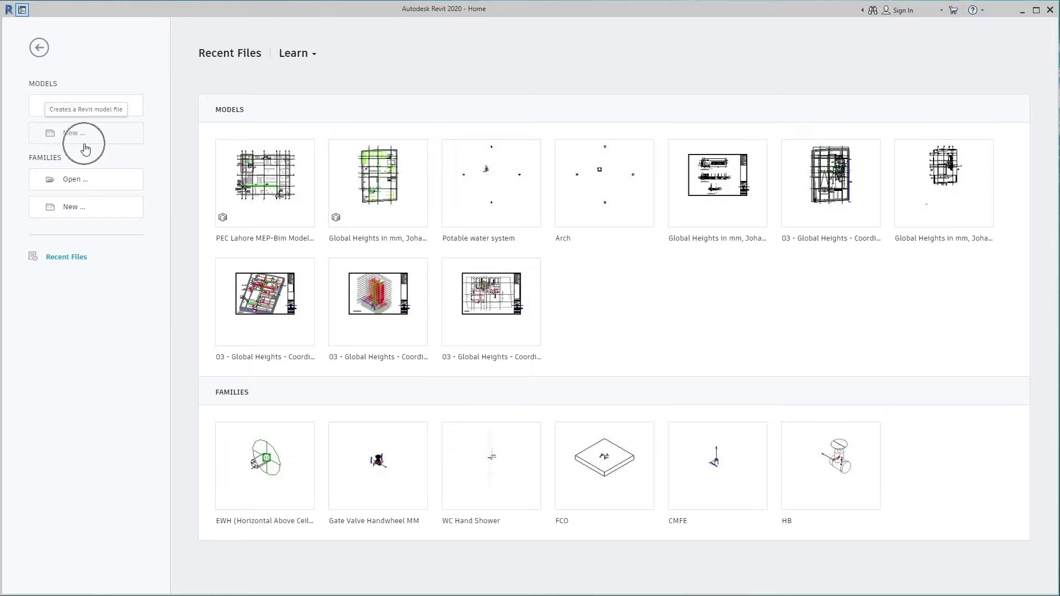
pyautogui.click(81, 136)
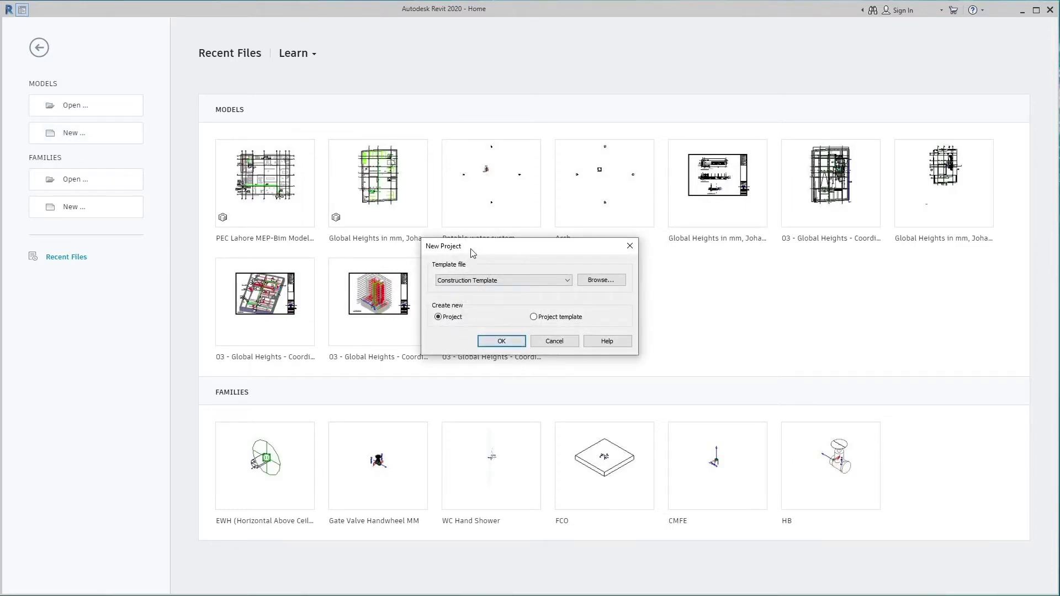
pyautogui.click(471, 249)
pyautogui.click(471, 250)
pyautogui.click(477, 281)
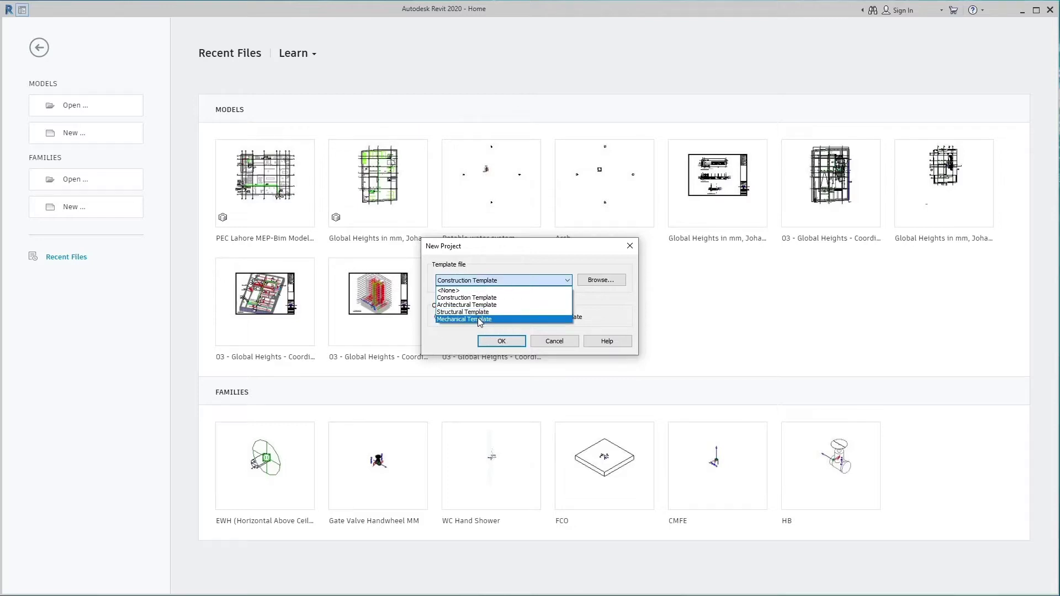
pyautogui.click(598, 299)
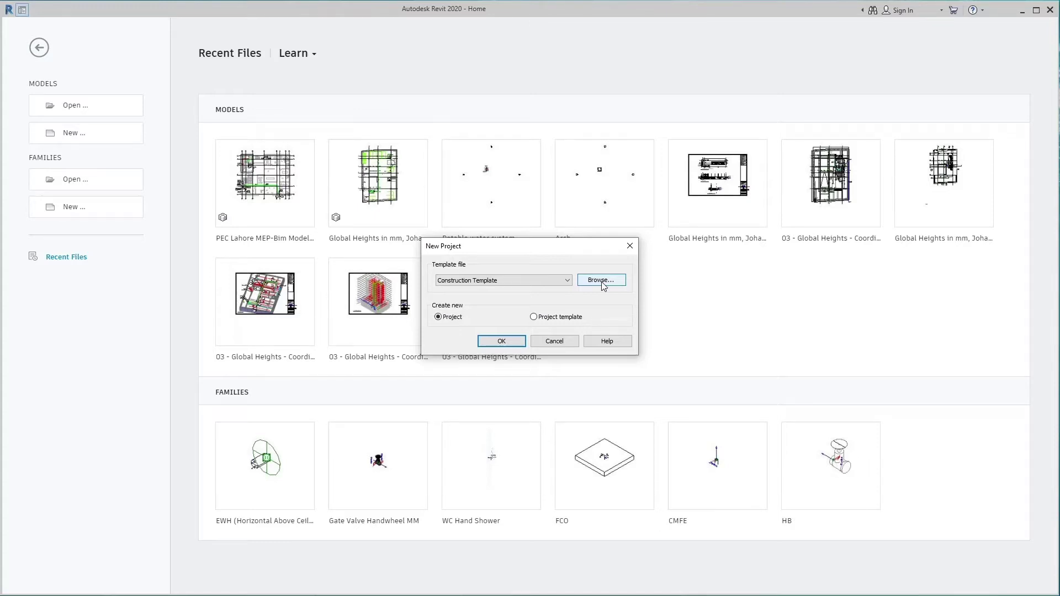
pyautogui.click(603, 286)
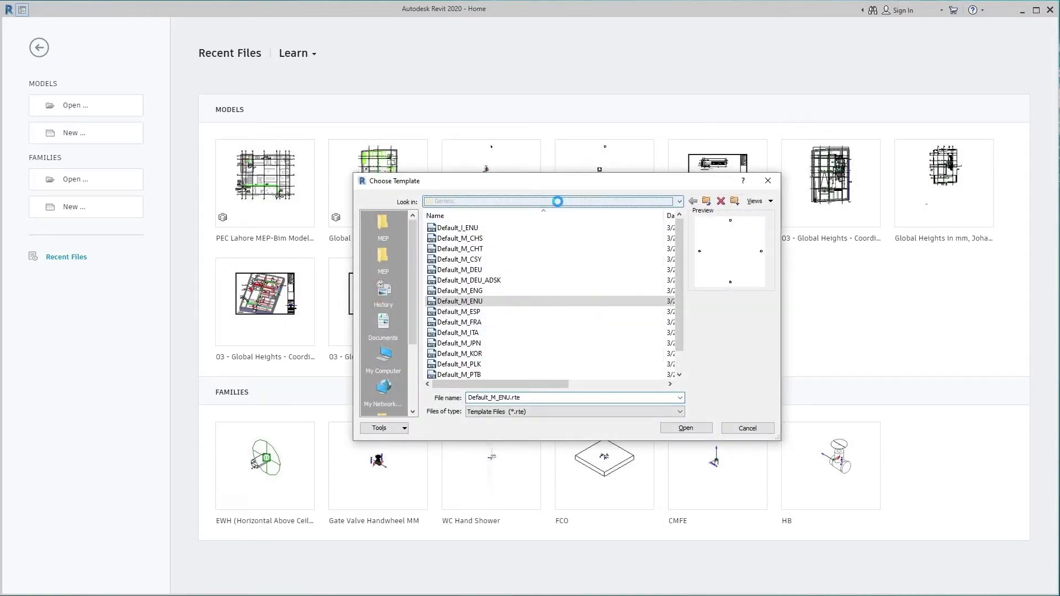
pyautogui.click(559, 203)
pyautogui.click(560, 203)
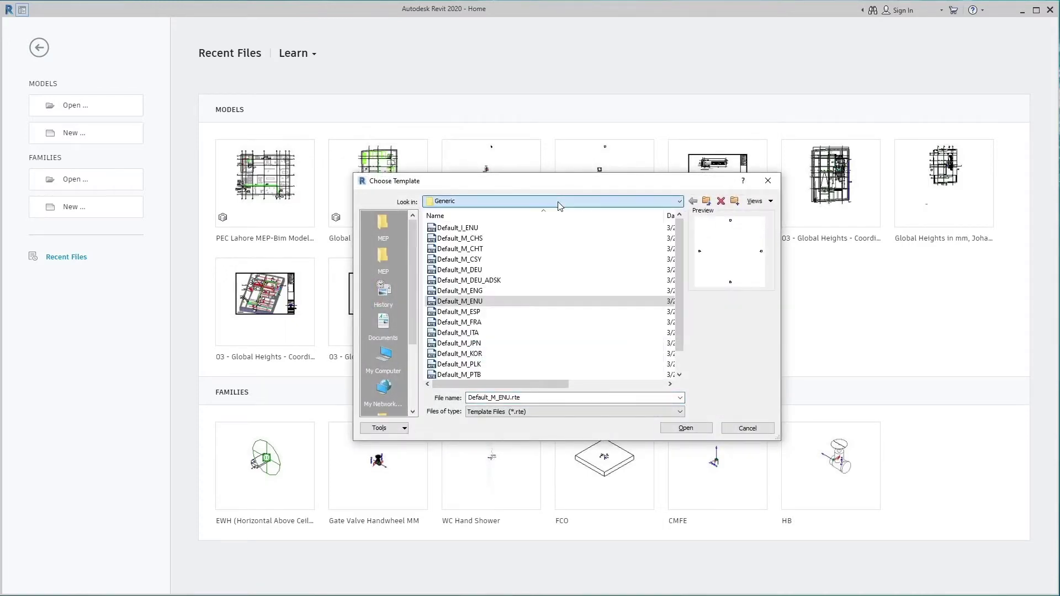
pyautogui.click(746, 428)
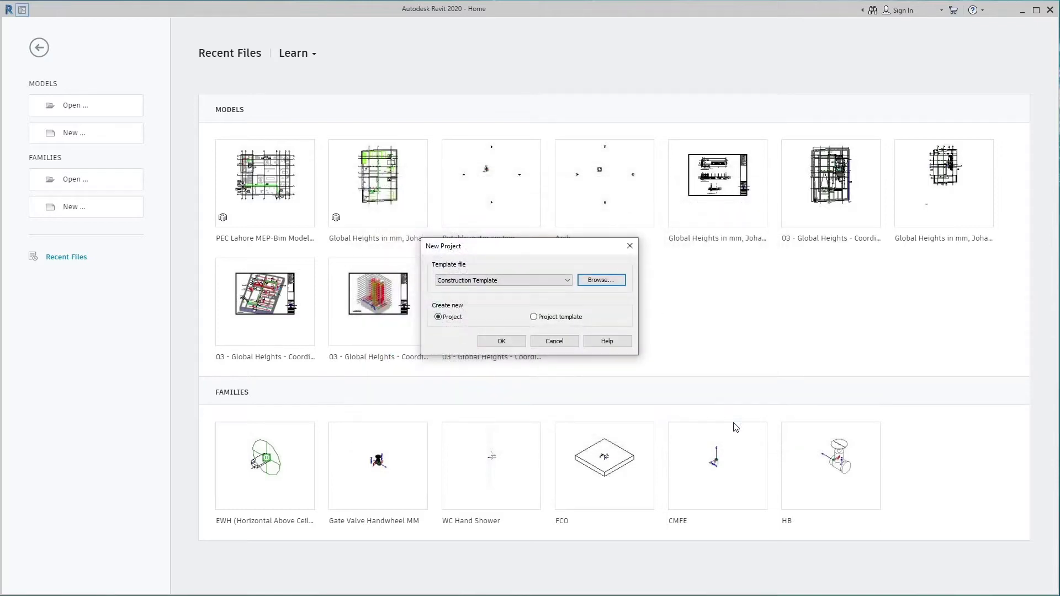
pyautogui.click(445, 324)
pyautogui.click(445, 323)
pyautogui.click(523, 319)
pyautogui.click(591, 323)
pyautogui.click(589, 319)
pyautogui.click(589, 319)
pyautogui.click(588, 319)
pyautogui.click(589, 319)
pyautogui.click(588, 319)
pyautogui.click(603, 286)
pyautogui.click(602, 286)
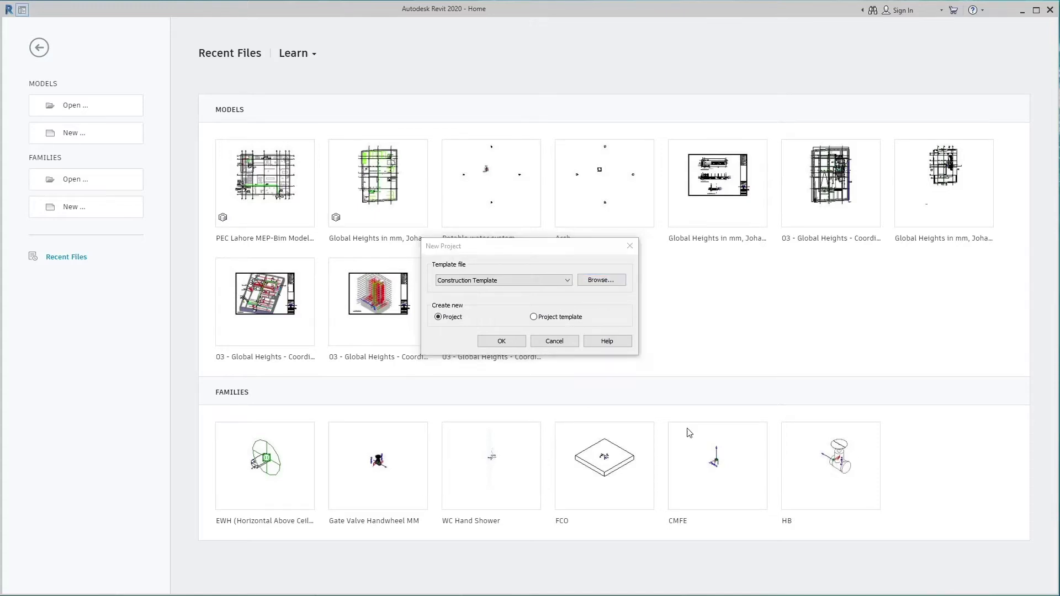
# Browse to the RVT 2020 > Templates > US Metric template folder
pyautogui.click(570, 203)
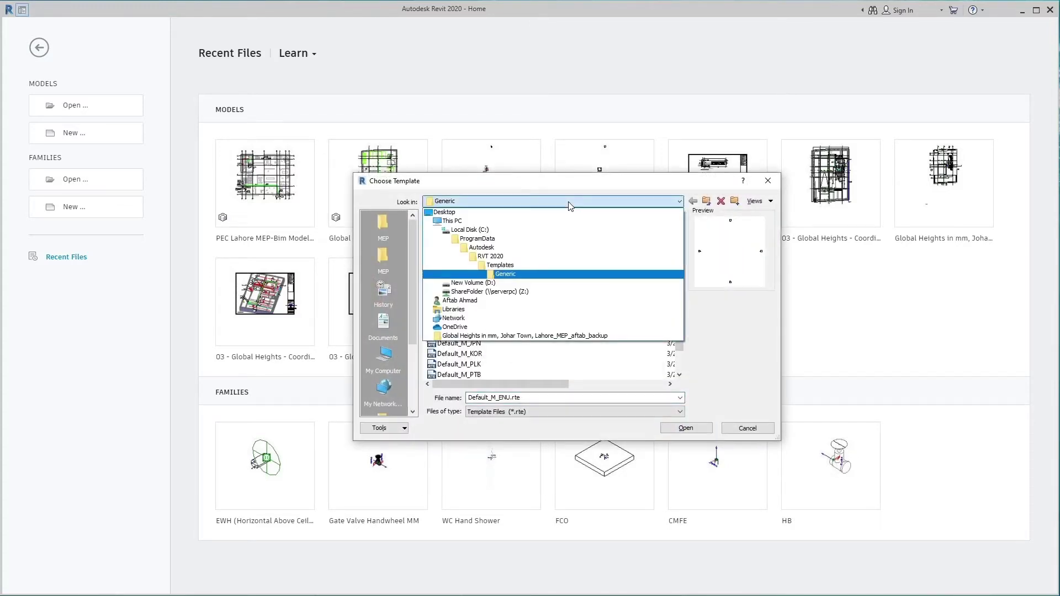
pyautogui.click(571, 232)
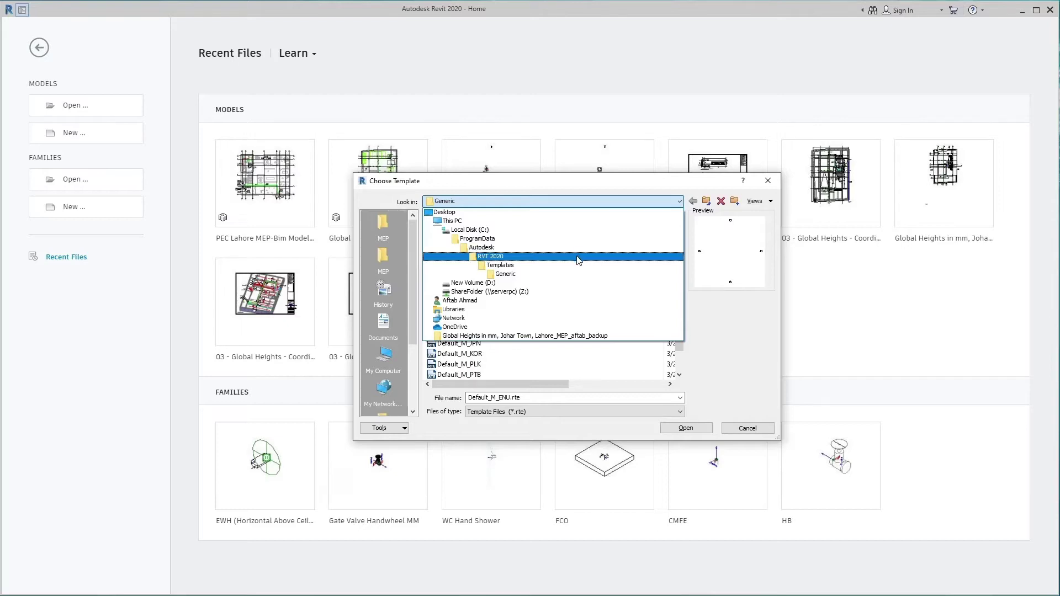
pyautogui.click(578, 258)
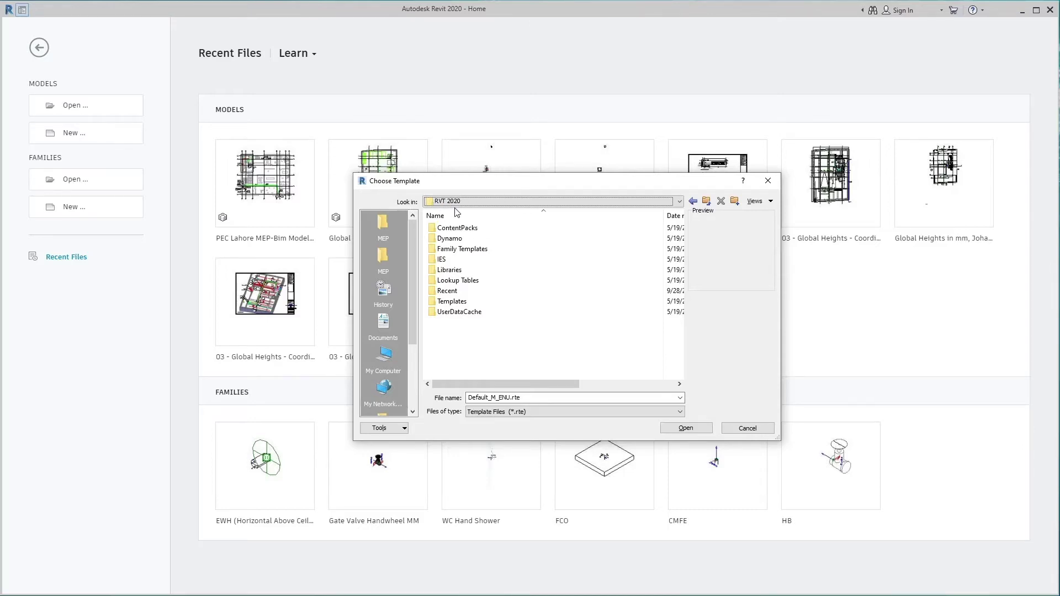
pyautogui.doubleClick(452, 302)
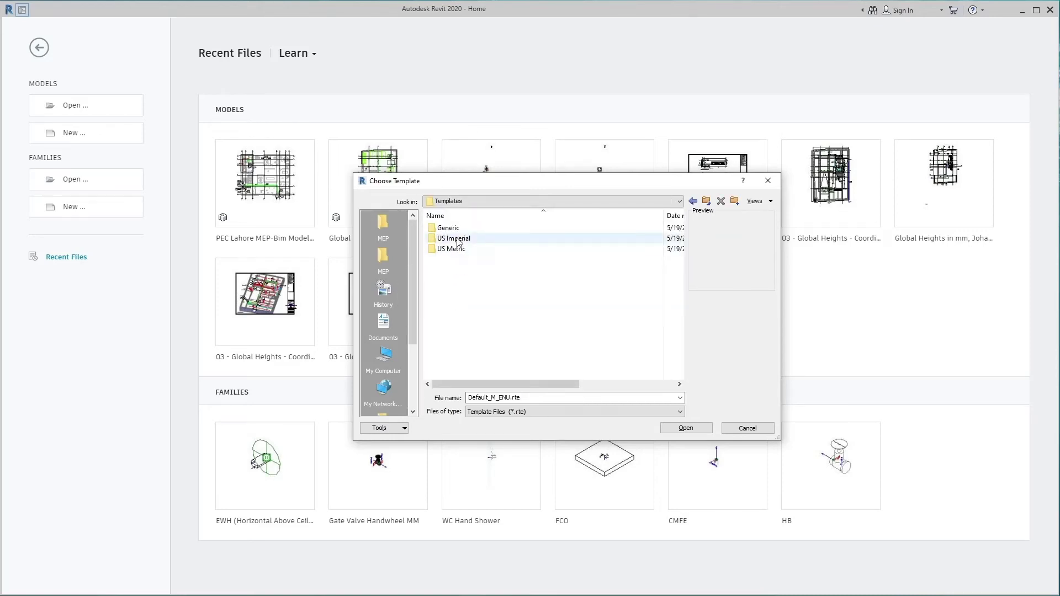
pyautogui.doubleClick(467, 229)
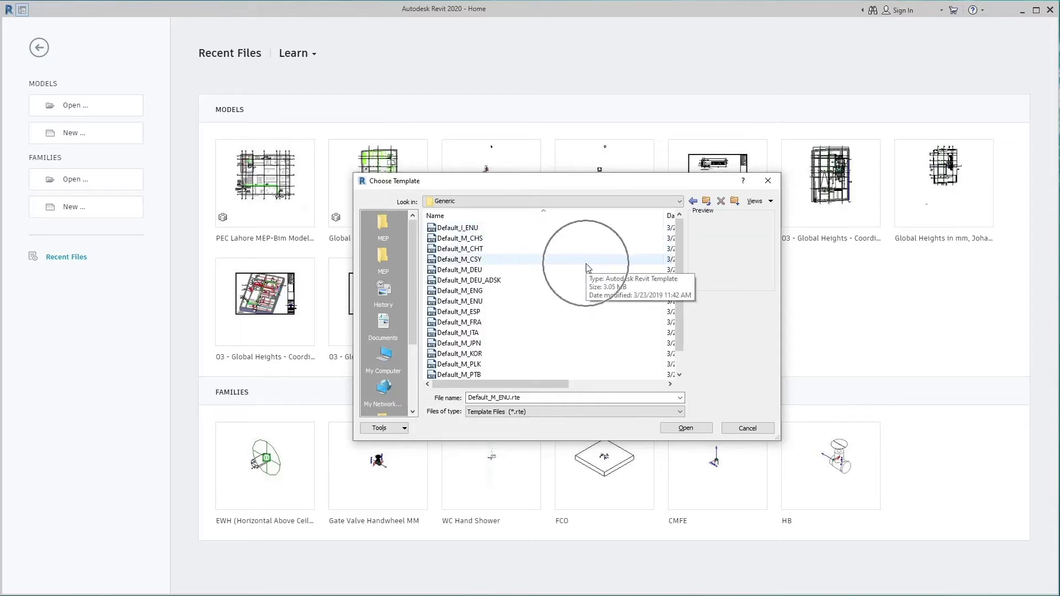
pyautogui.click(693, 201)
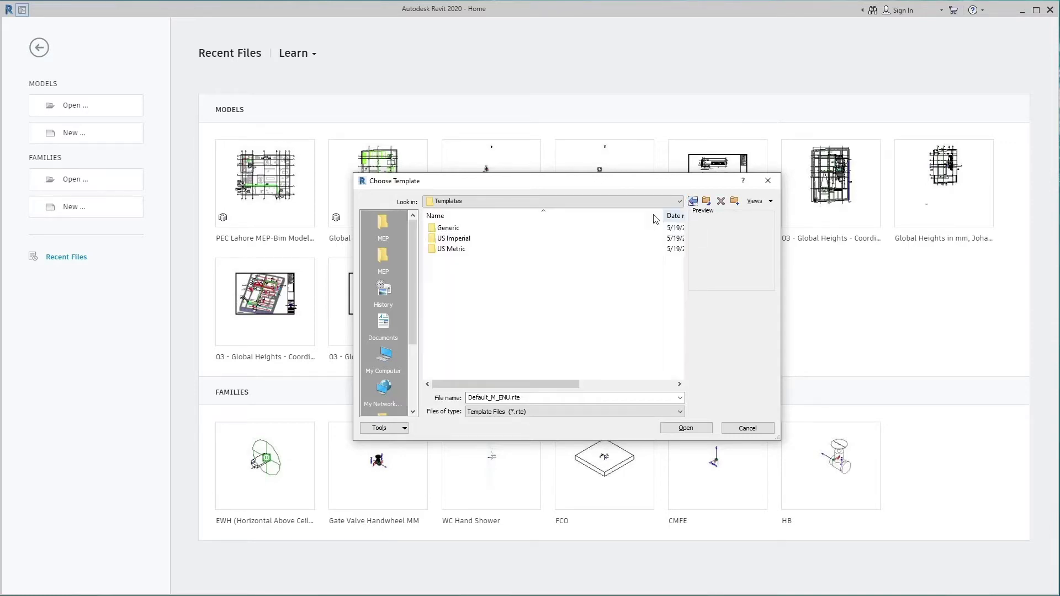
pyautogui.doubleClick(502, 239)
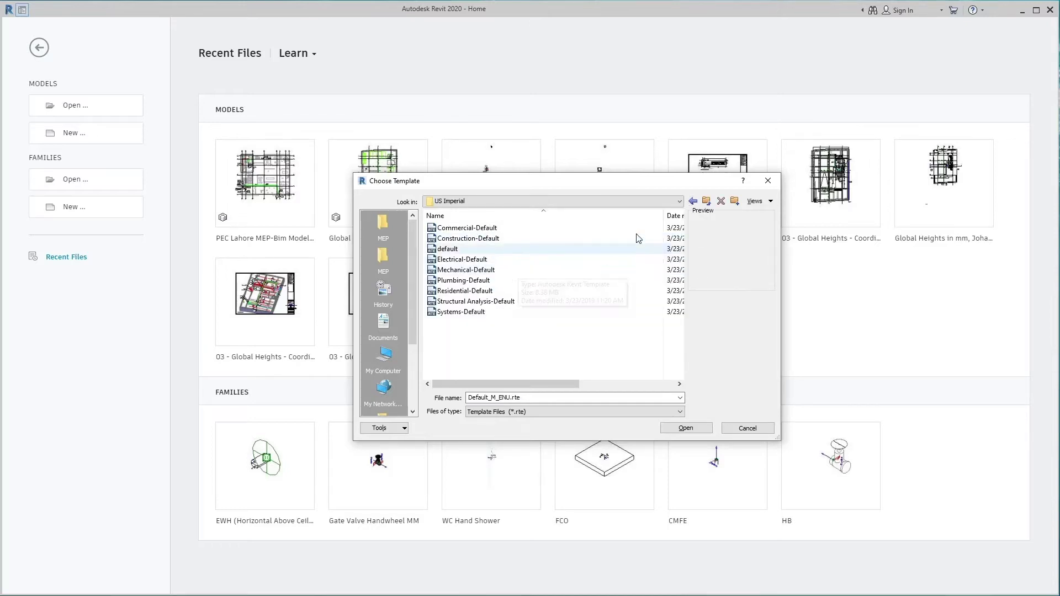
pyautogui.click(693, 201)
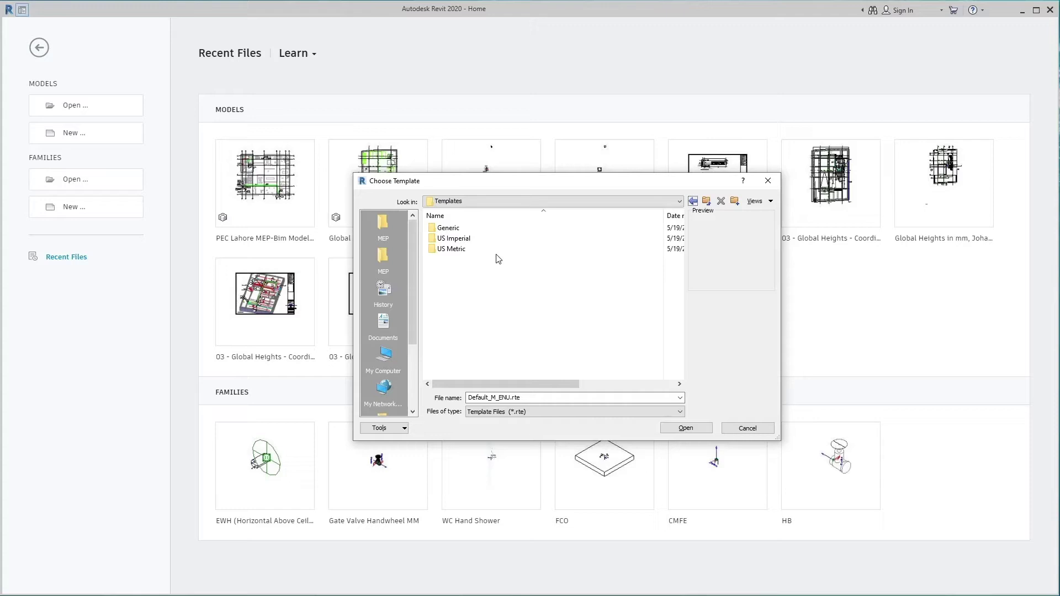
pyautogui.click(469, 249)
pyautogui.doubleClick(469, 251)
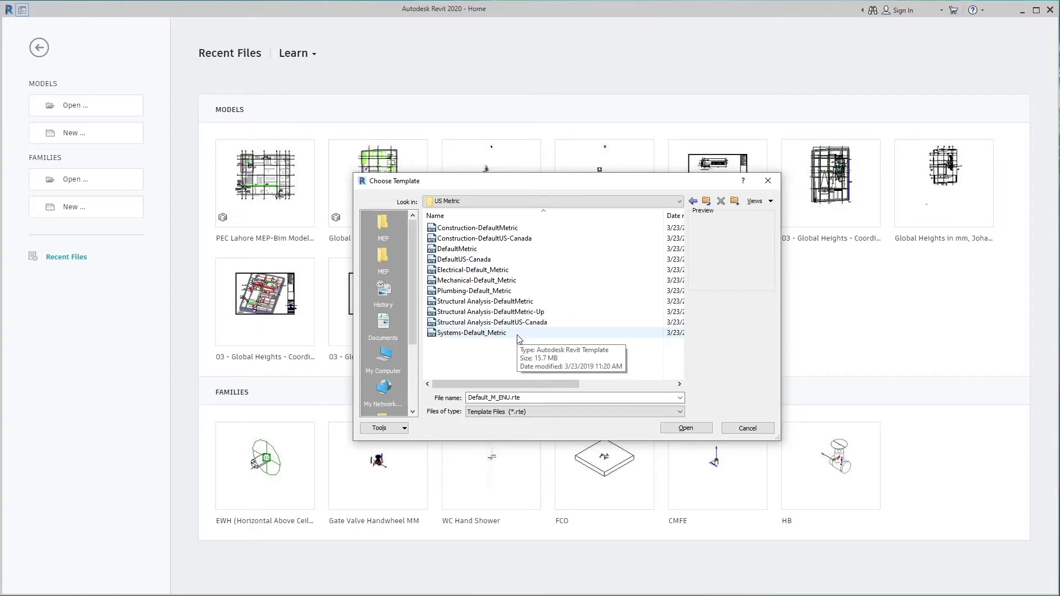
# Choose Plumbing-Default_Metric.rte and create the new project from it
pyautogui.click(515, 202)
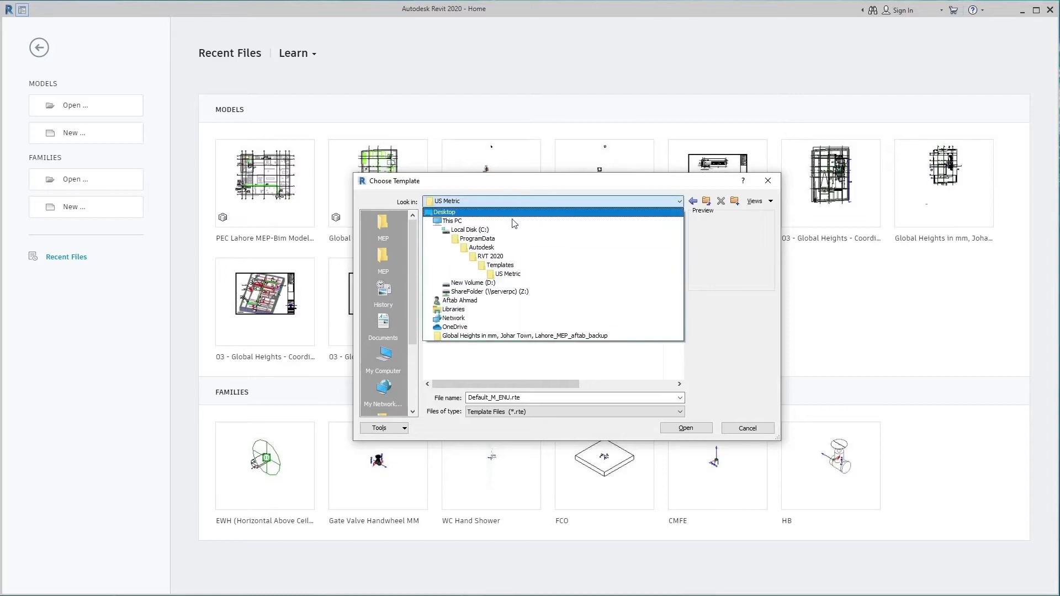
pyautogui.click(522, 274)
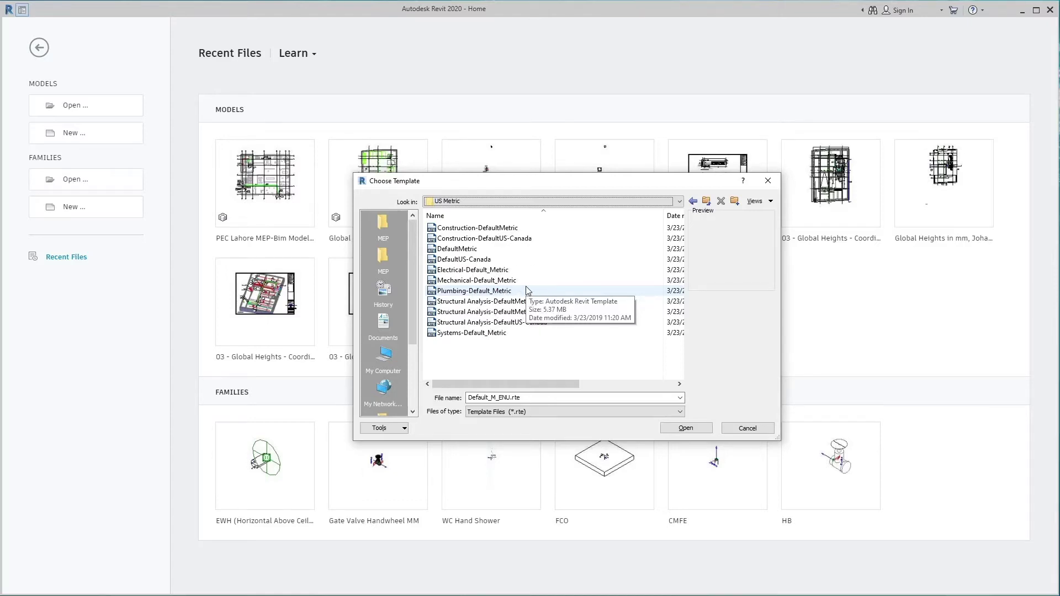
pyautogui.click(527, 290)
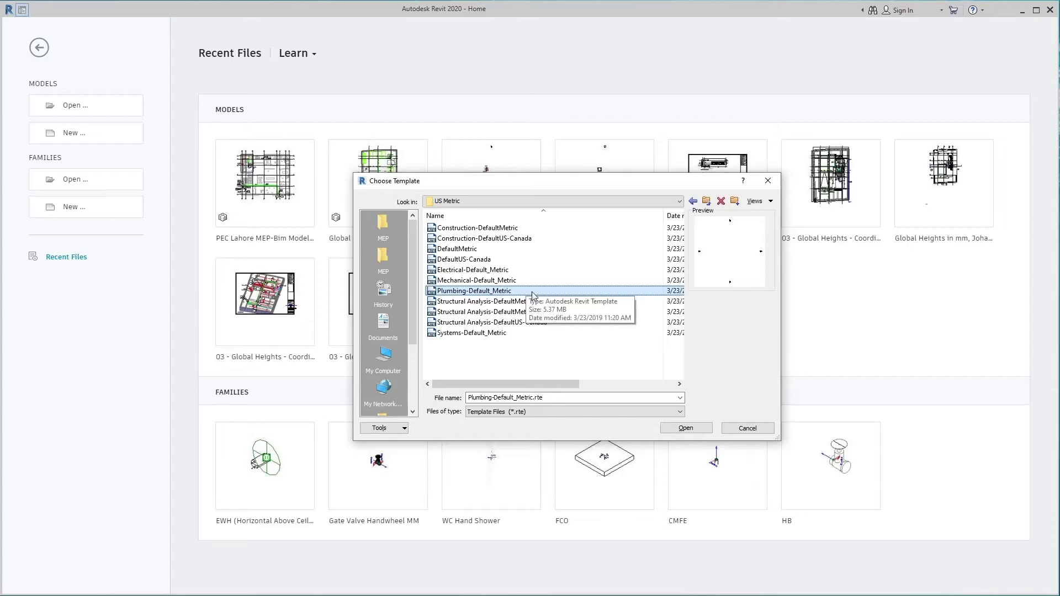
pyautogui.click(686, 428)
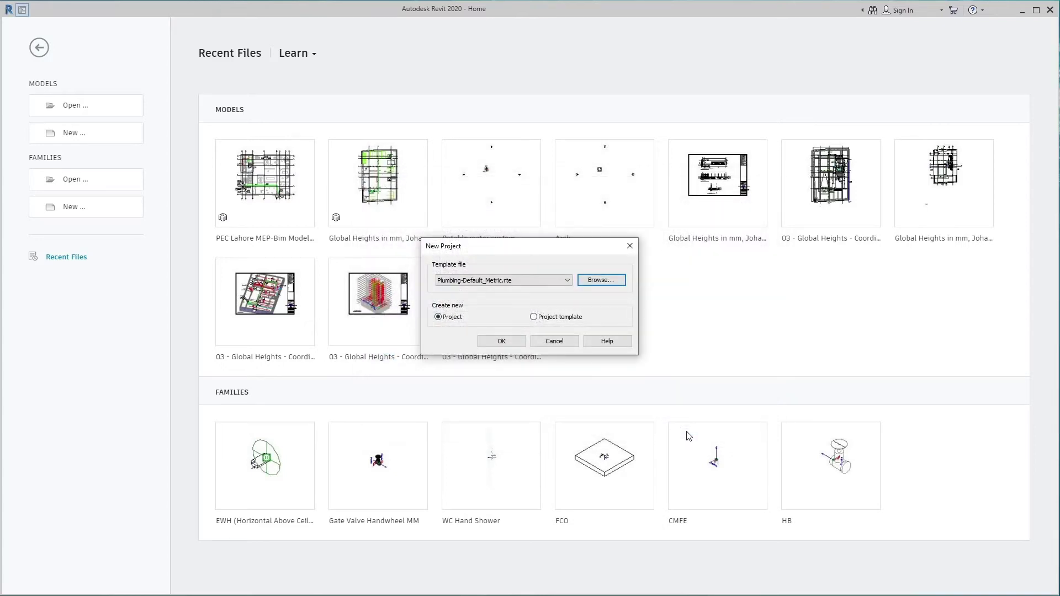
pyautogui.click(507, 342)
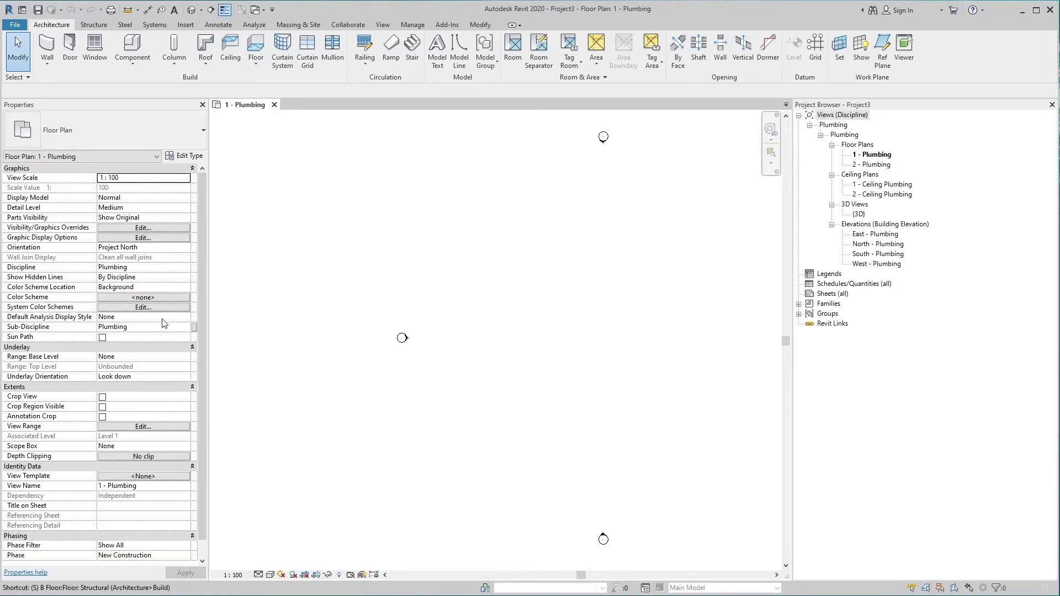
# Save the project as 'Potable Water System' in D:\Revit Lectures
pyautogui.click(39, 16)
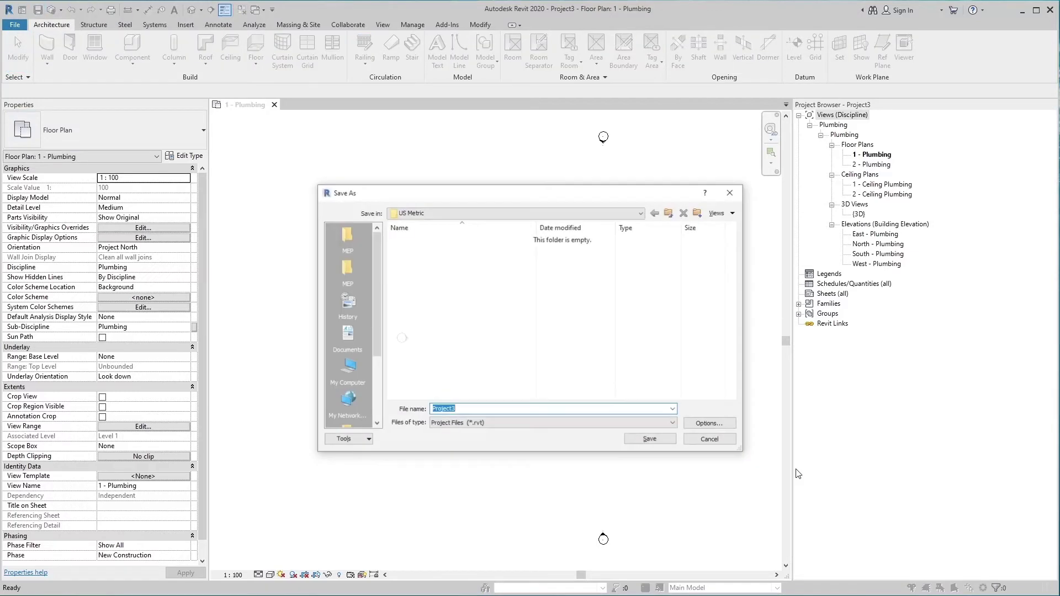
pyautogui.click(491, 213)
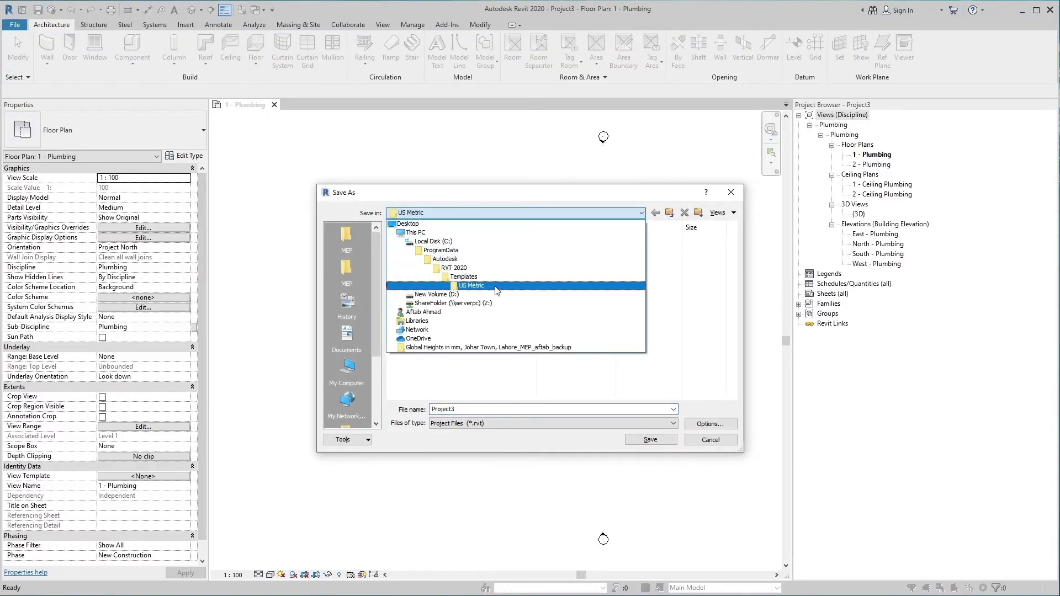
pyautogui.click(495, 295)
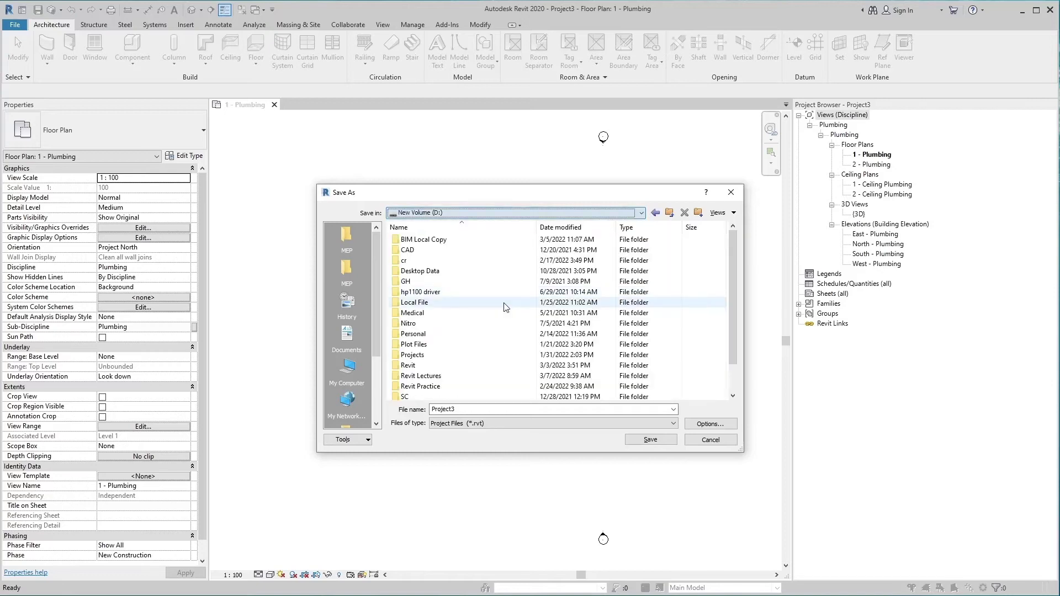
pyautogui.doubleClick(463, 377)
pyautogui.doubleClick(471, 409)
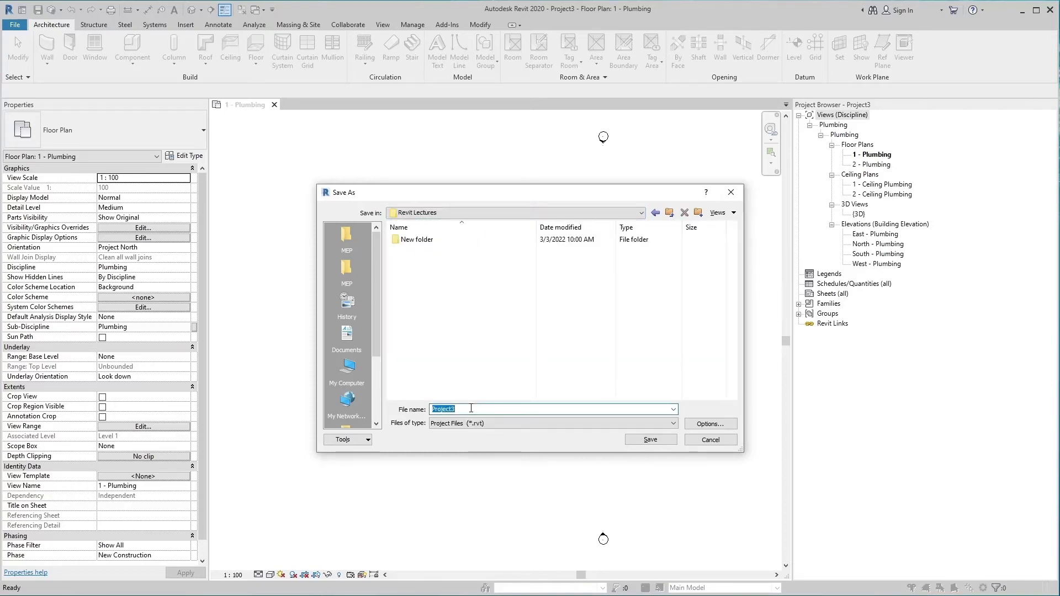
pyautogui.write('Potable Water')
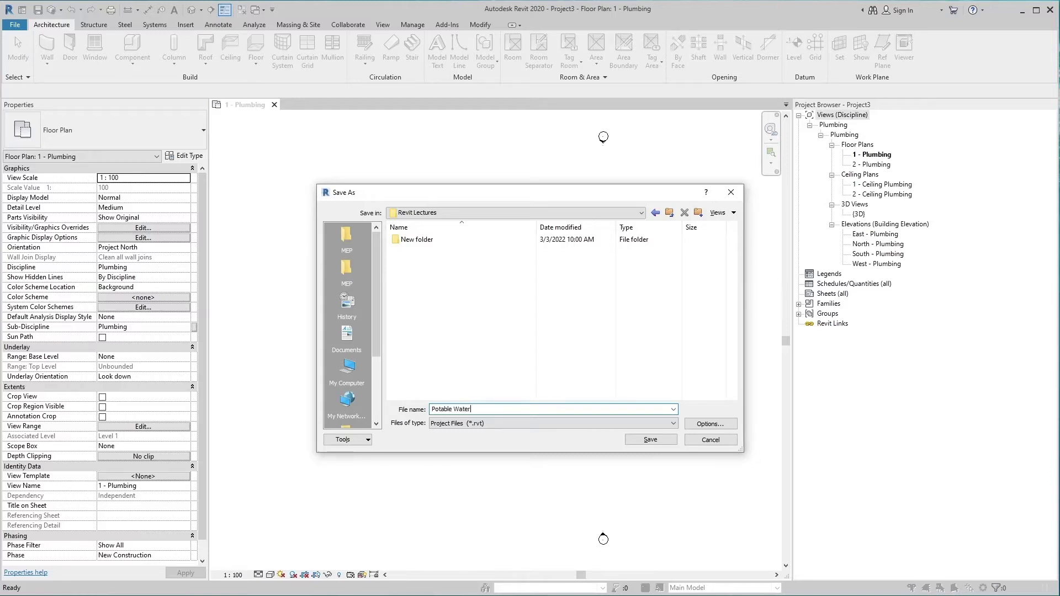
pyautogui.write(' System')
pyautogui.click(644, 442)
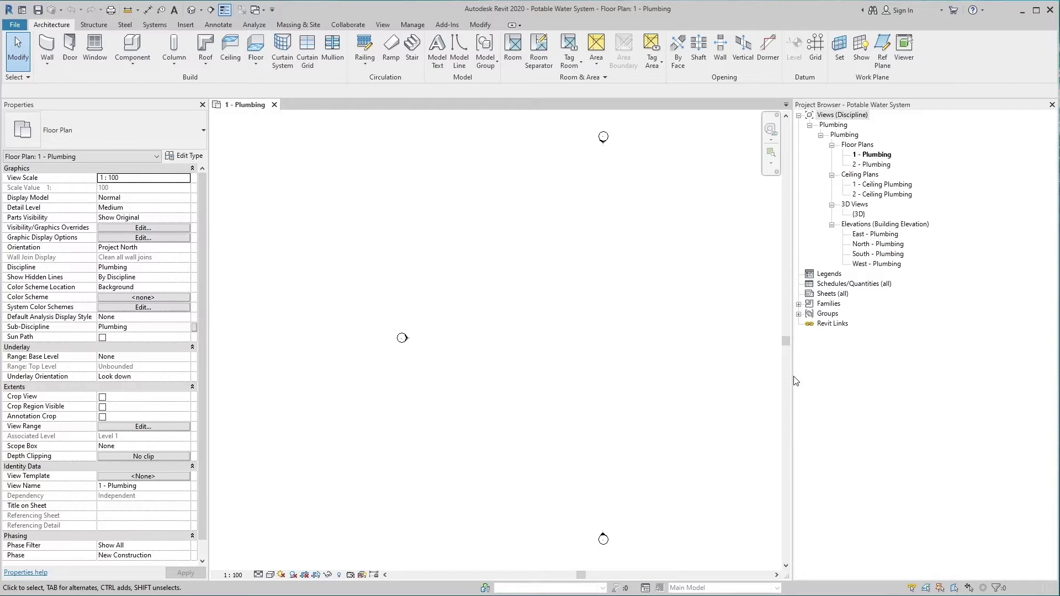
# Widen the plan view and expand Families > Pipes > Pipe Types and Piping Systems > Piping System
pyautogui.moveTo(793, 380); pyautogui.dragTo(880, 379)
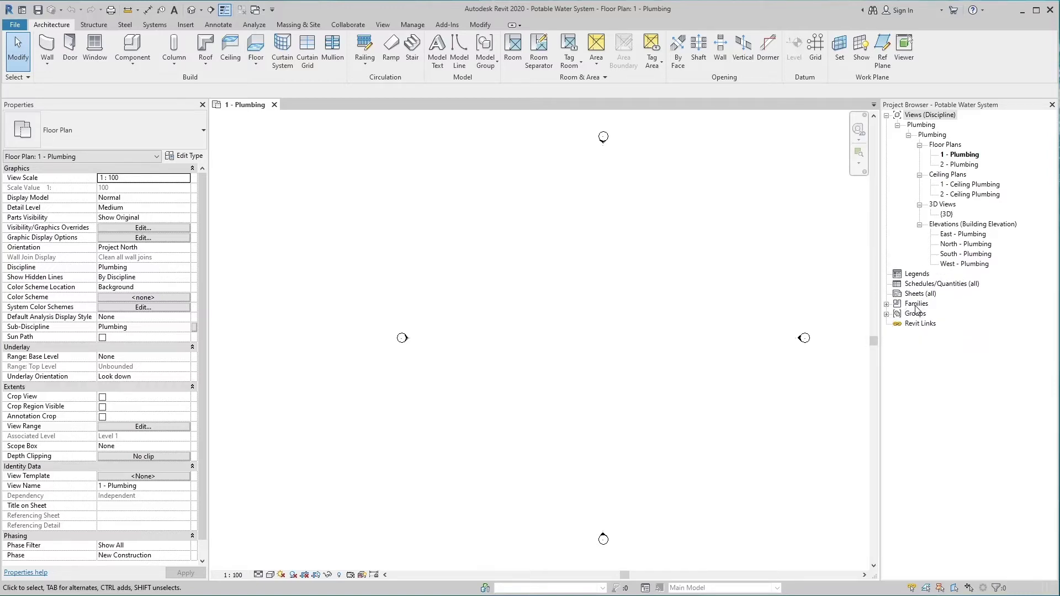
pyautogui.click(887, 304)
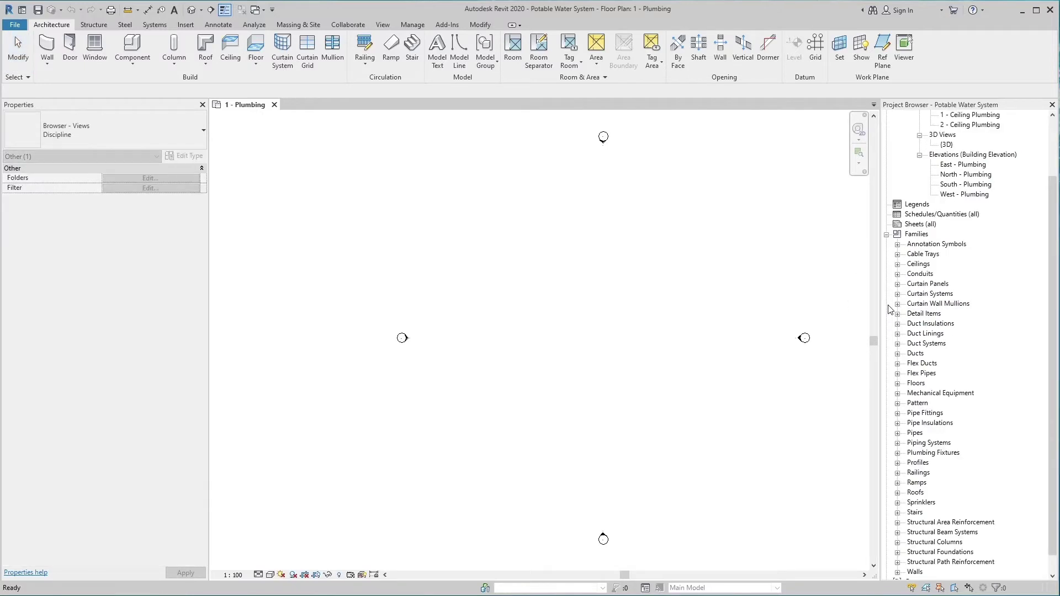
pyautogui.click(898, 434)
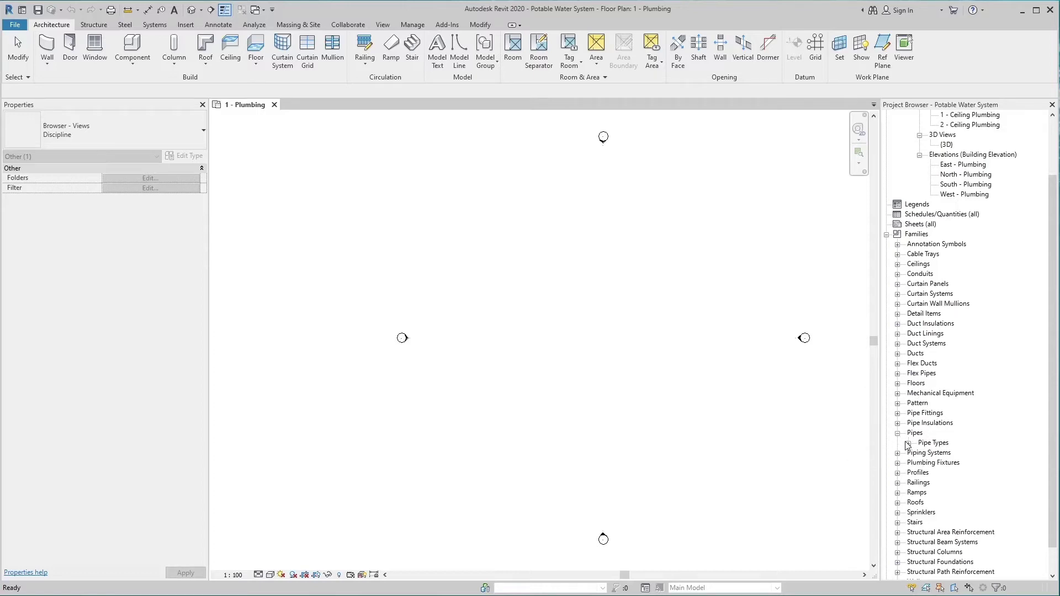
pyautogui.click(908, 444)
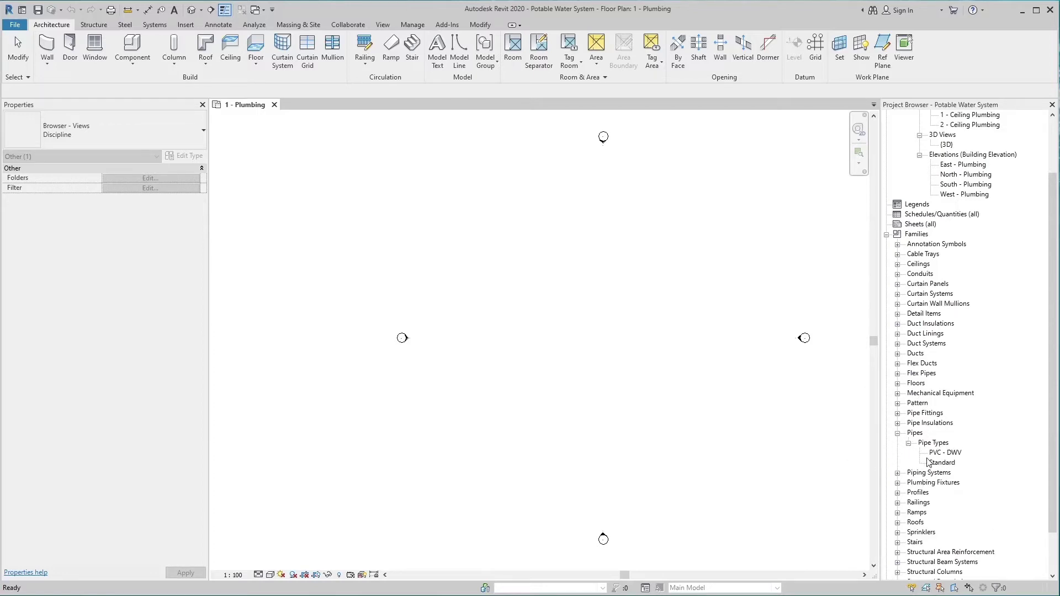
pyautogui.click(898, 474)
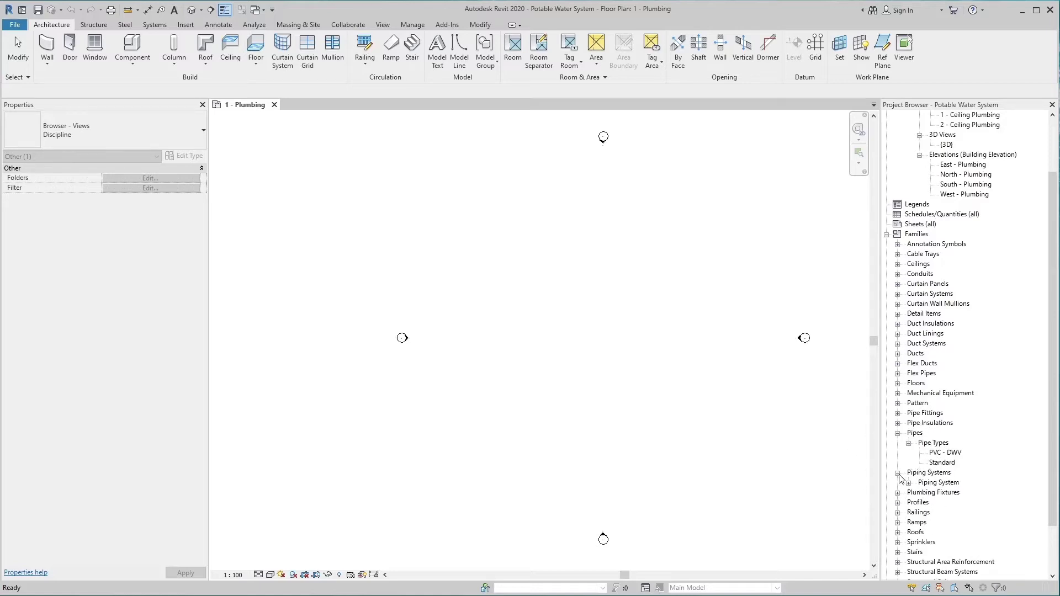
pyautogui.click(908, 483)
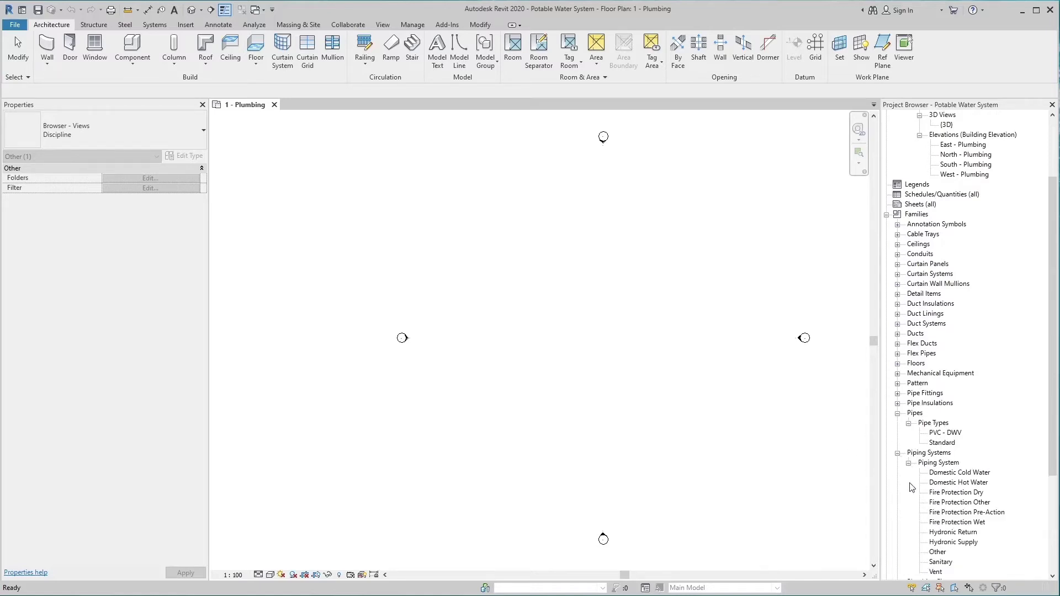
pyautogui.click(947, 499)
pyautogui.click(948, 501)
pyautogui.click(947, 499)
pyautogui.click(948, 500)
pyautogui.click(962, 454)
# Start the Pipe tool and review the type and System Type lists, keeping Standard and Hydronic Supply
pyautogui.click(156, 26)
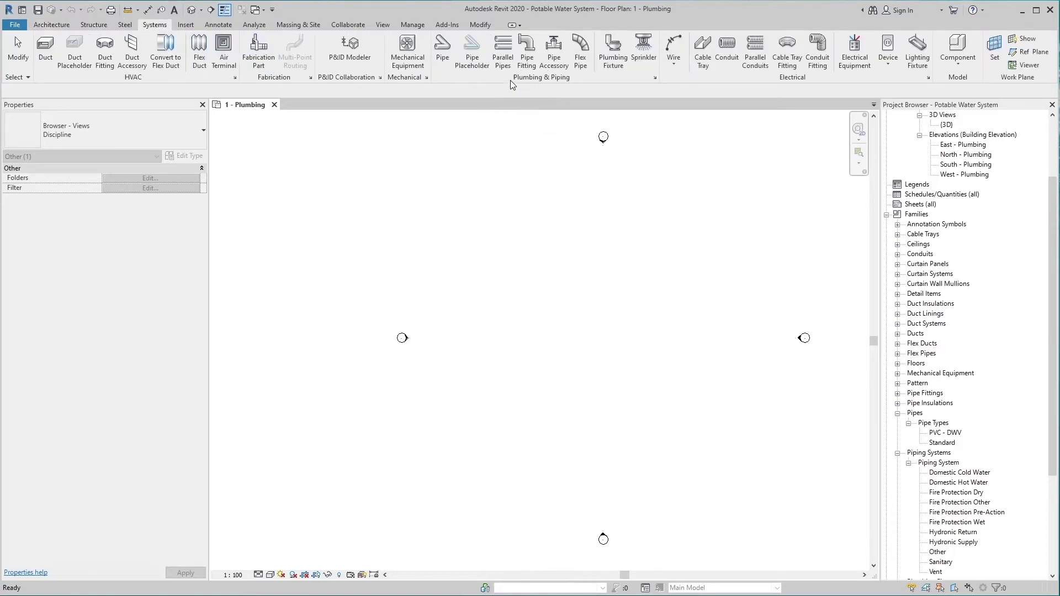
pyautogui.click(447, 64)
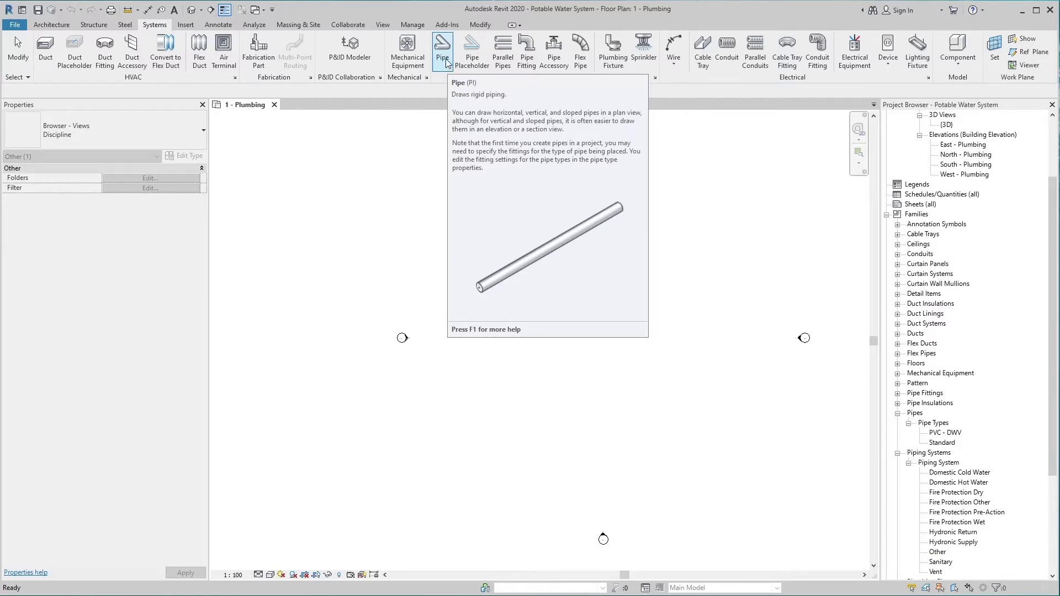
pyautogui.click(446, 61)
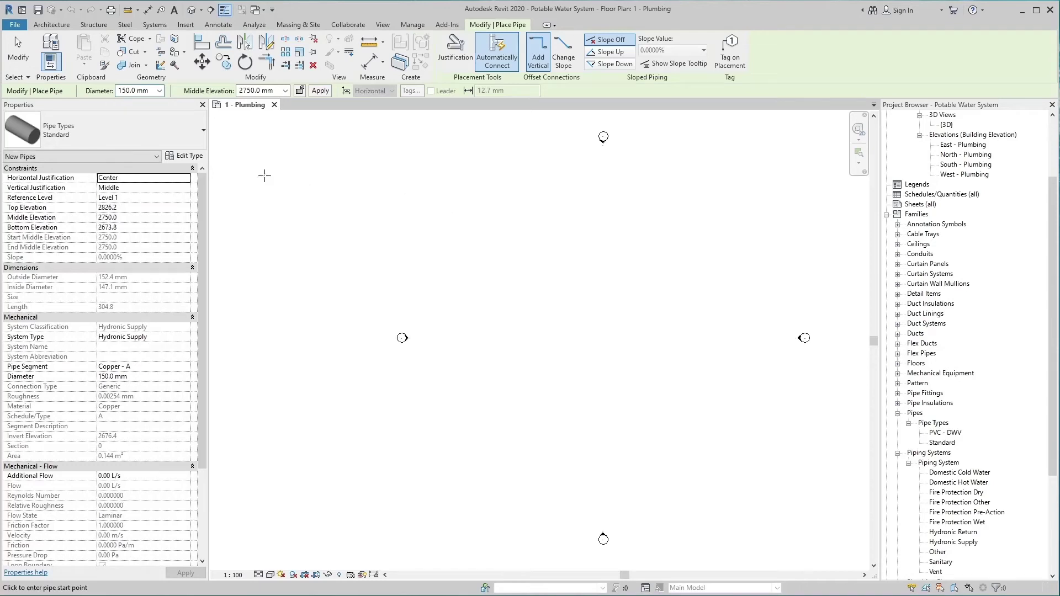
pyautogui.click(102, 132)
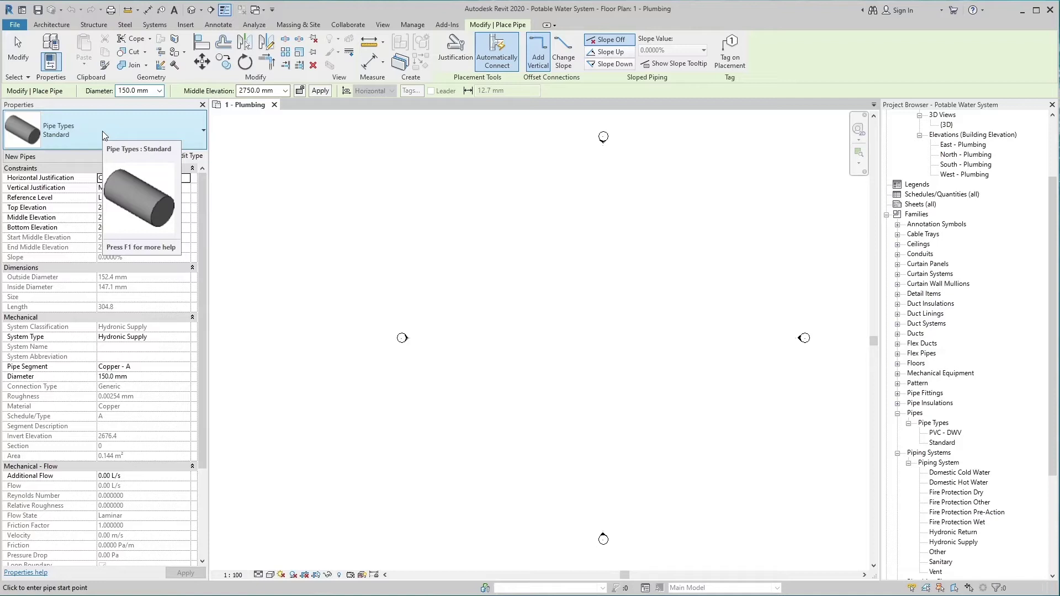
pyautogui.click(102, 131)
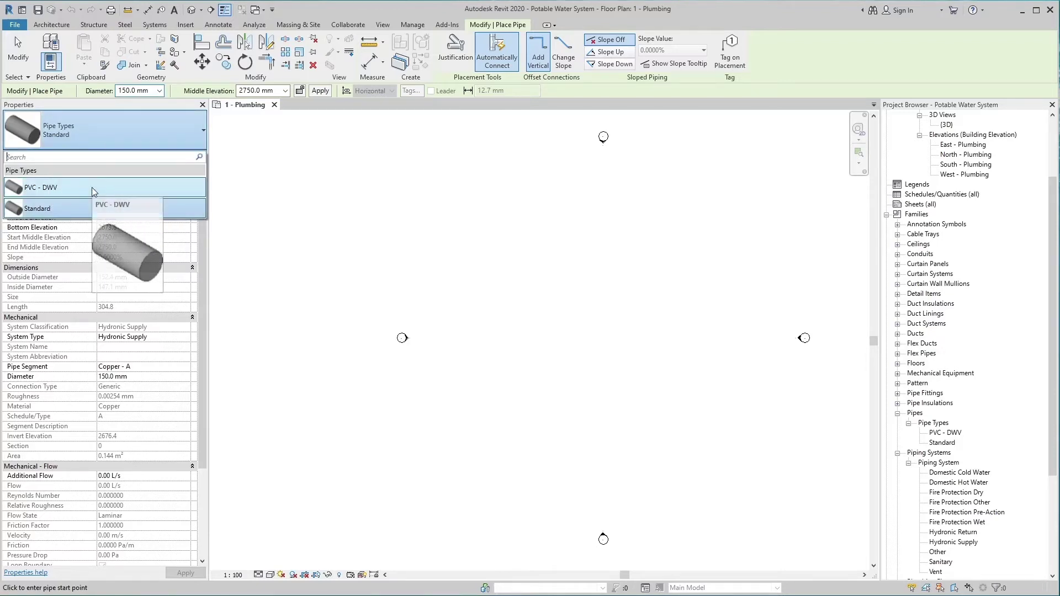
pyautogui.click(126, 206)
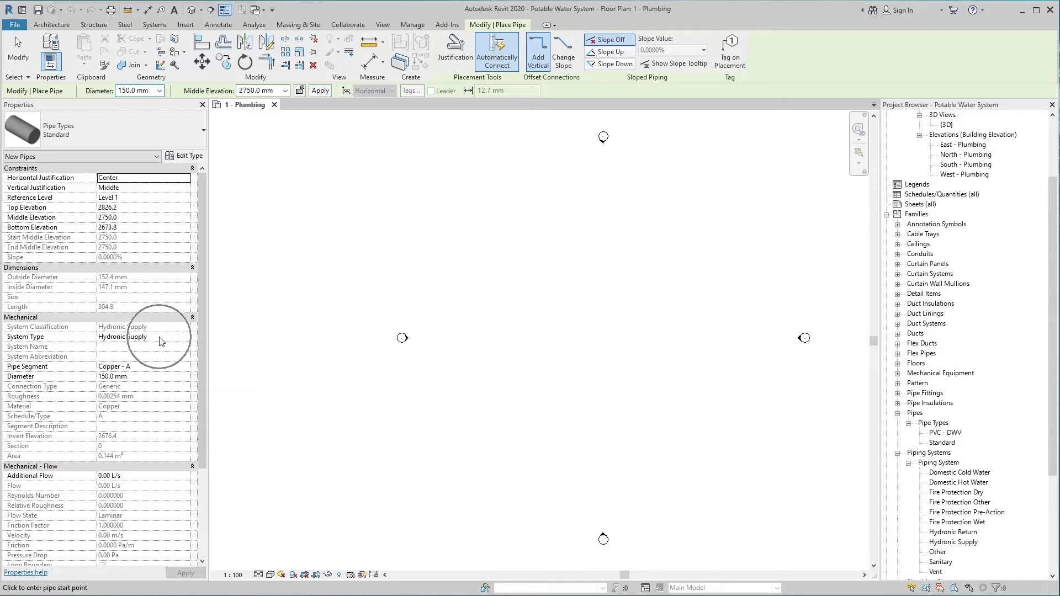
pyautogui.click(185, 338)
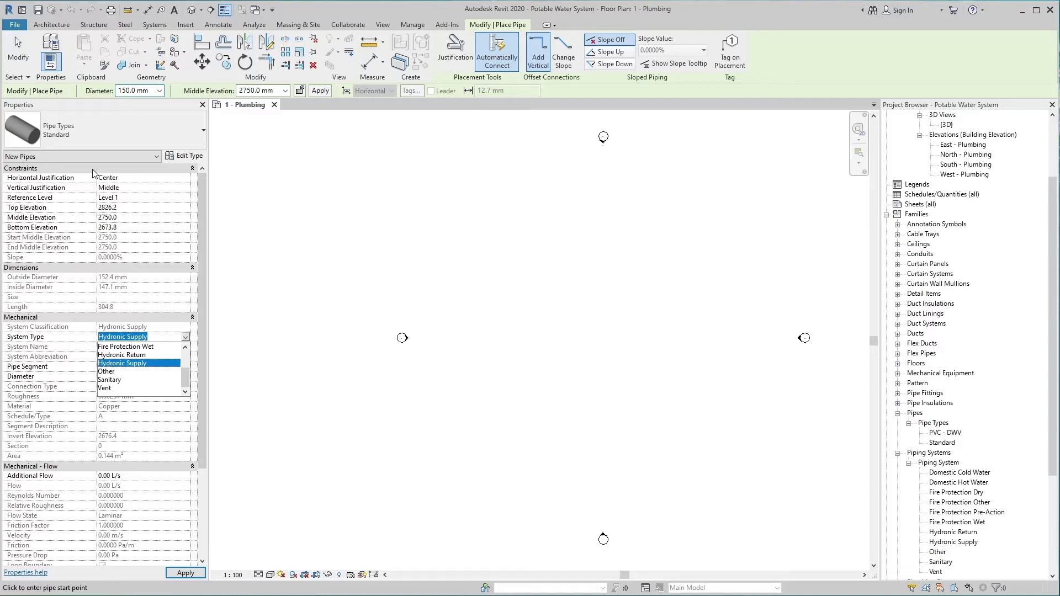
pyautogui.click(96, 138)
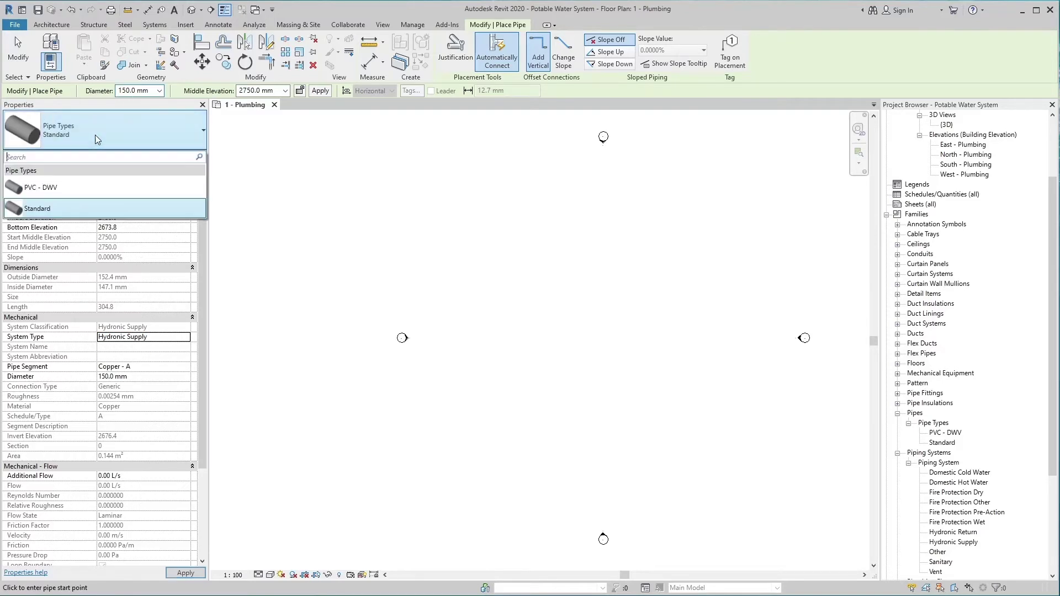
pyautogui.click(95, 137)
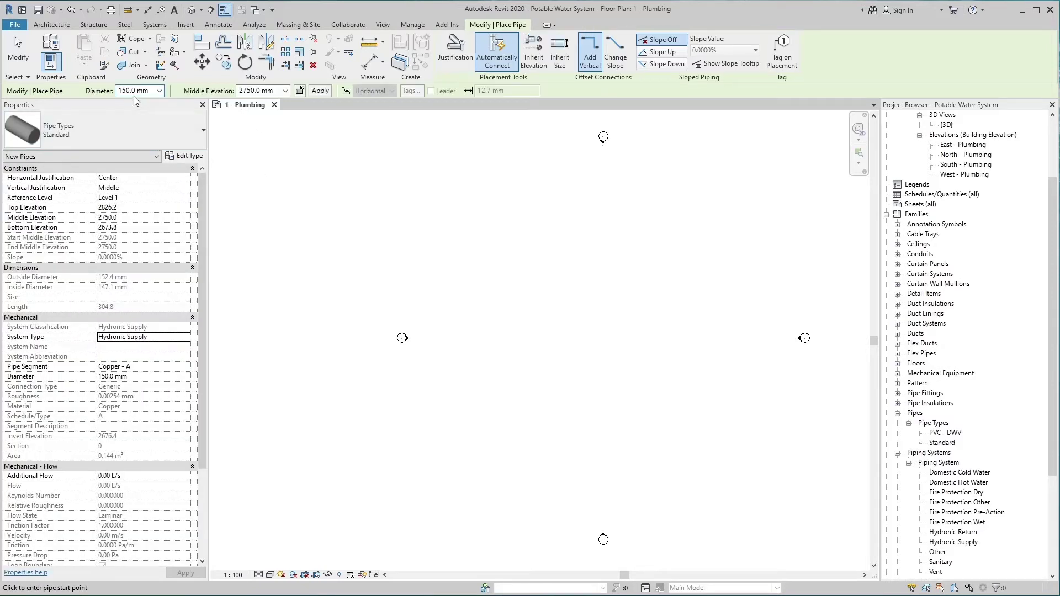
pyautogui.click(193, 101)
# Cancel pipe placement and browse the piping system entries in the Project Browser
pyautogui.click(932, 441)
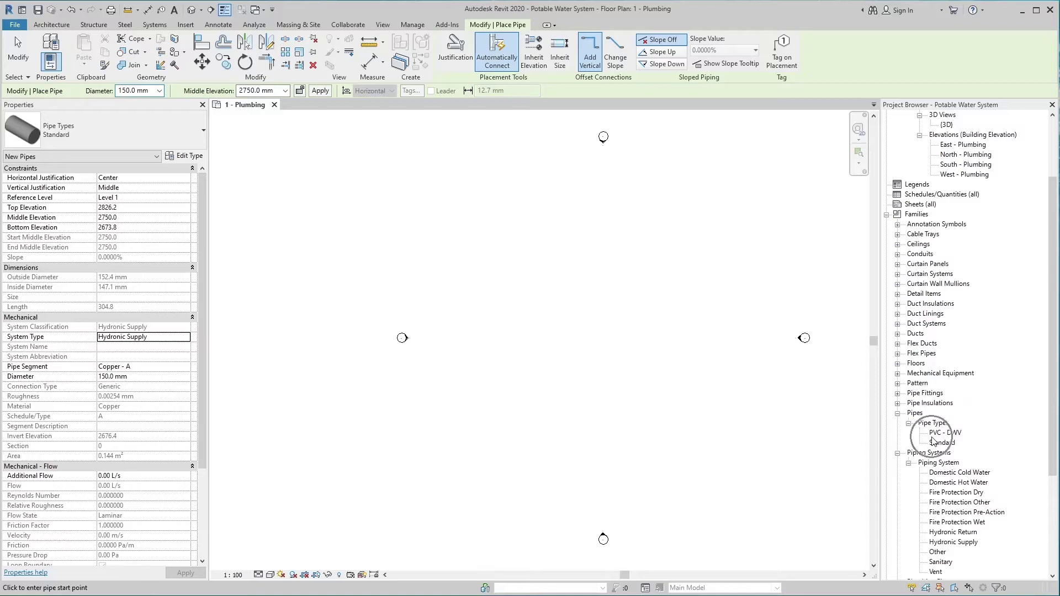
pyautogui.click(949, 483)
pyautogui.press('Escape')
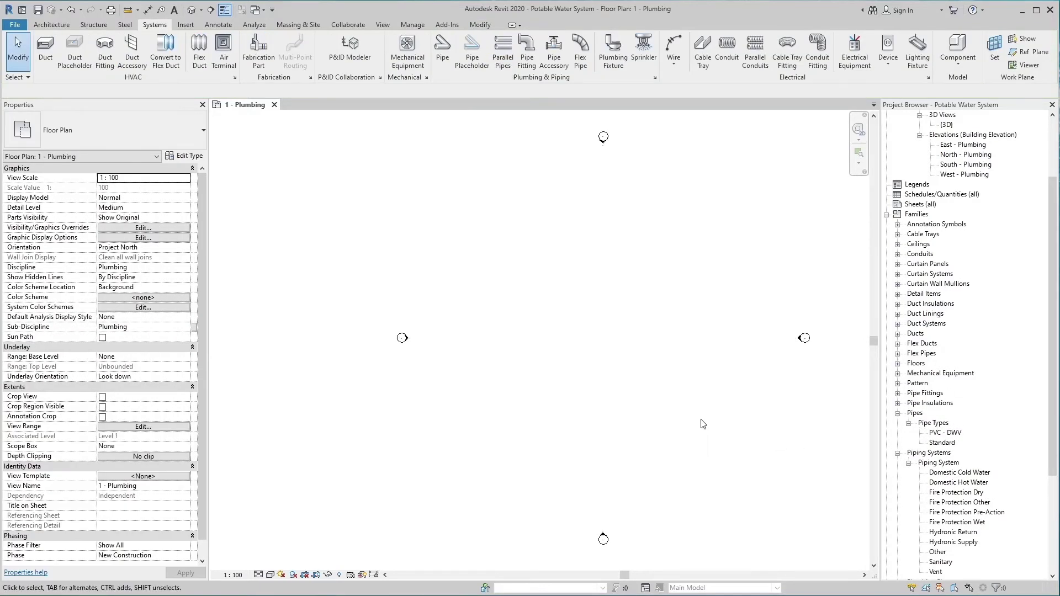
pyautogui.click(933, 495)
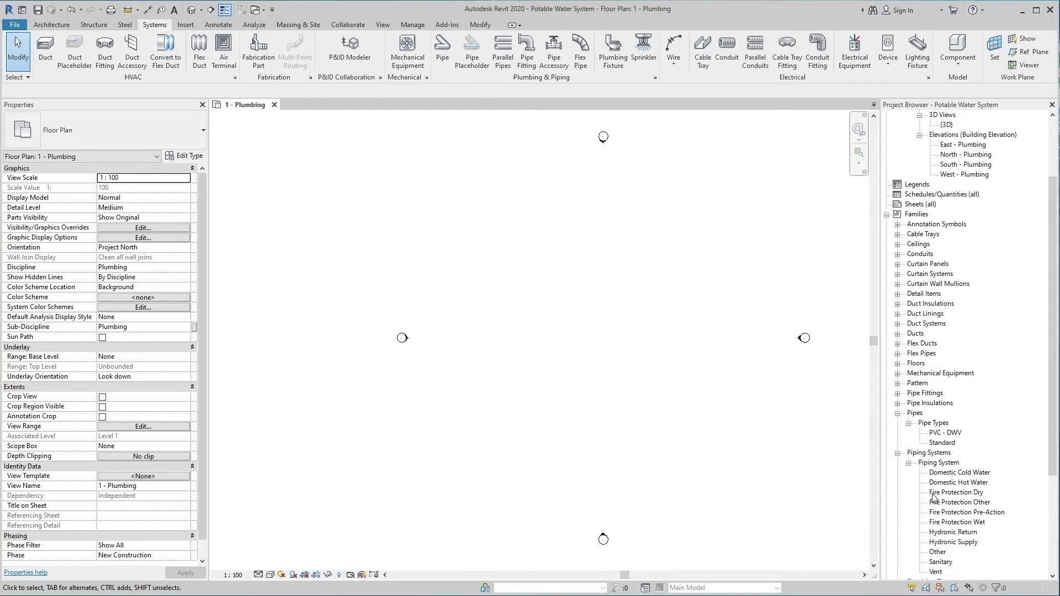
pyautogui.click(939, 522)
pyautogui.click(950, 496)
pyautogui.click(943, 436)
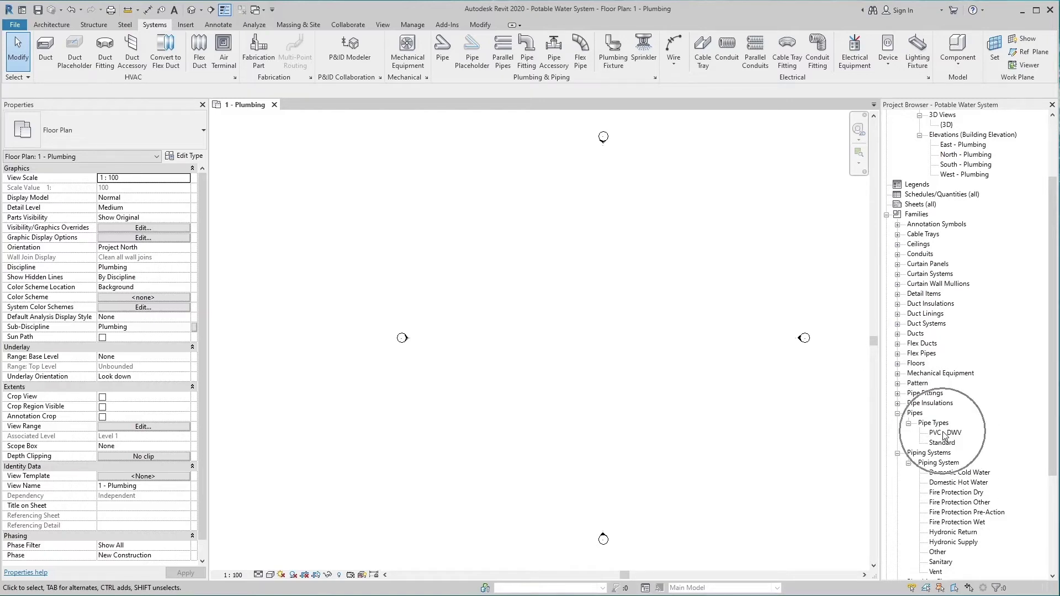
pyautogui.click(948, 473)
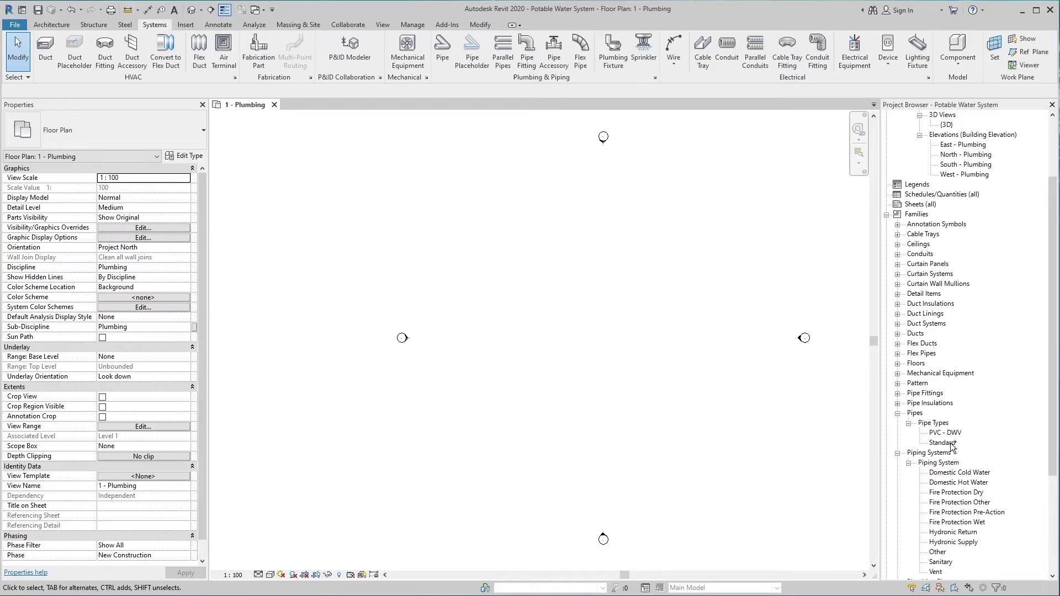
pyautogui.click(951, 443)
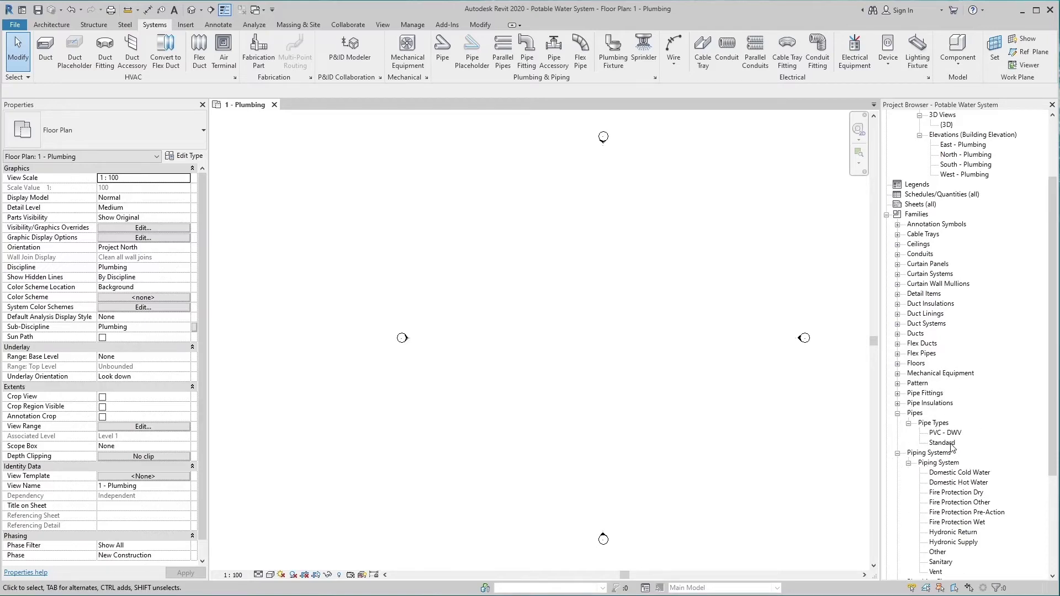
pyautogui.click(955, 473)
# Duplicate Domestic Cold Water and rename the copy to 'Cold Water Supply'
pyautogui.click(949, 473)
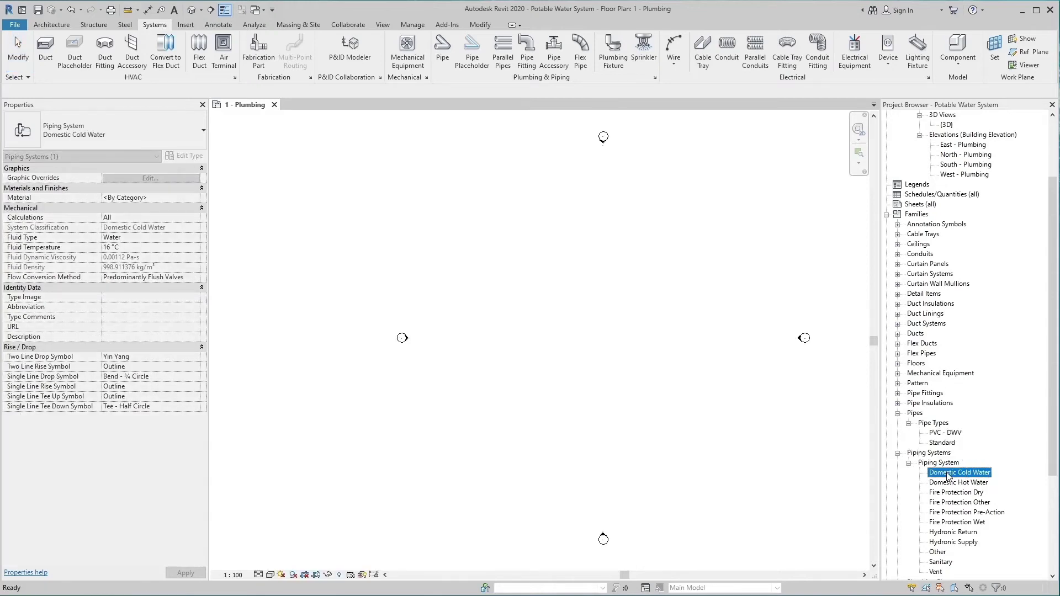
pyautogui.rightClick(947, 474)
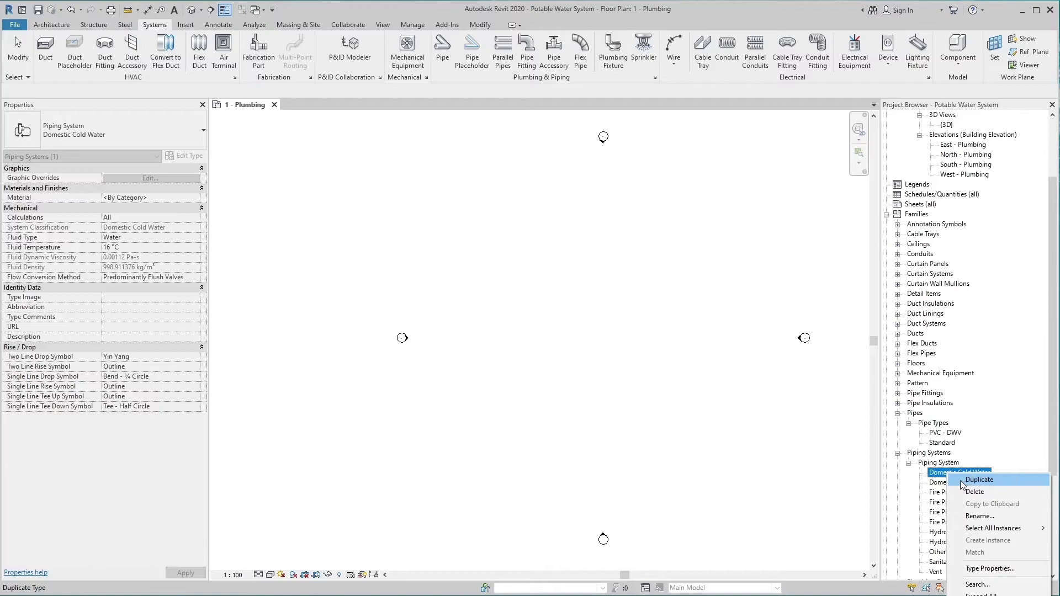
pyautogui.click(960, 481)
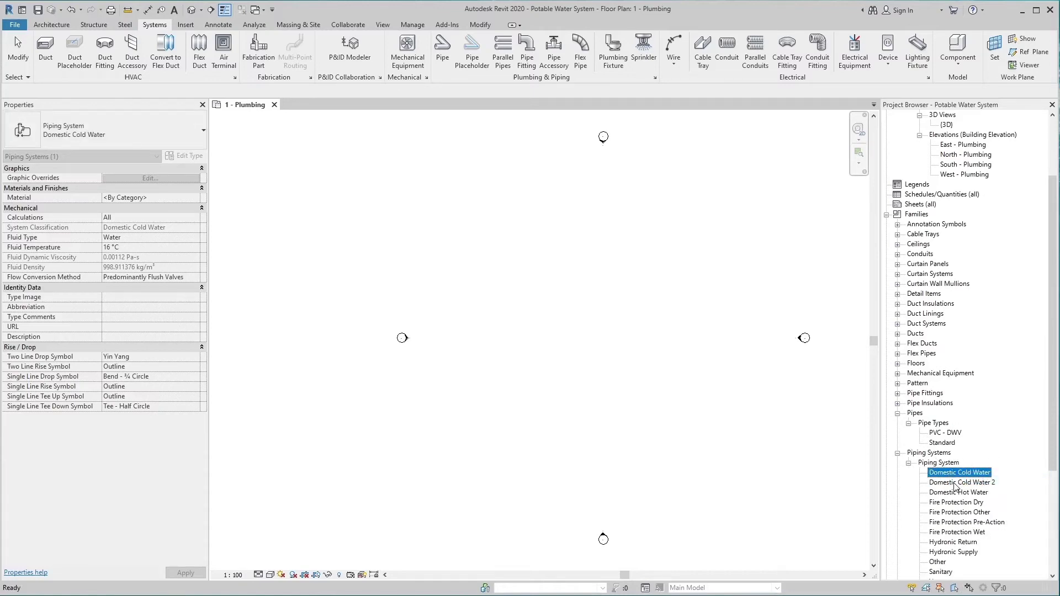
pyautogui.click(956, 484)
pyautogui.rightClick(956, 485)
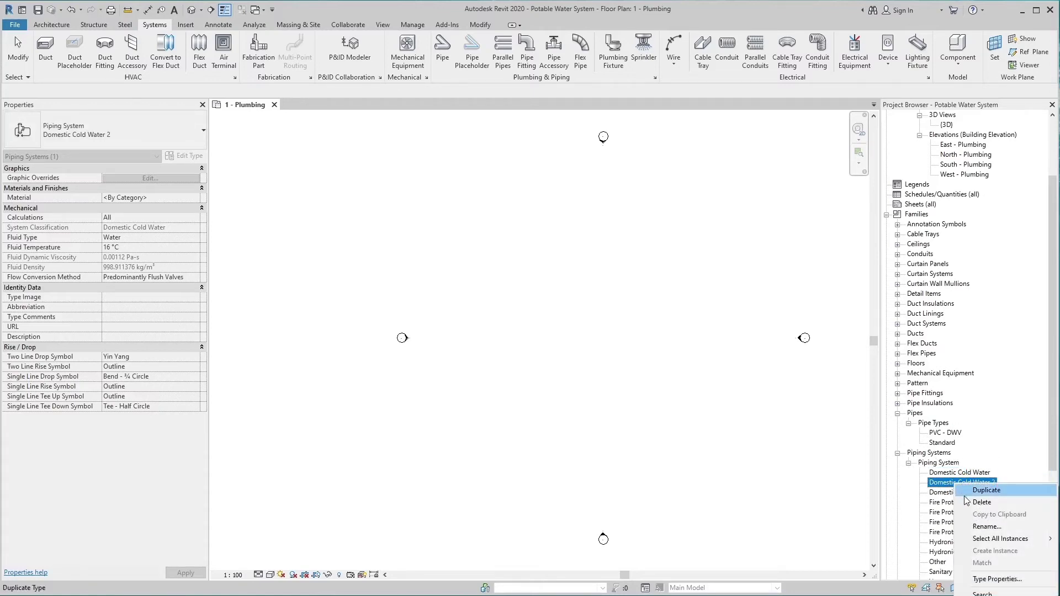
pyautogui.click(965, 526)
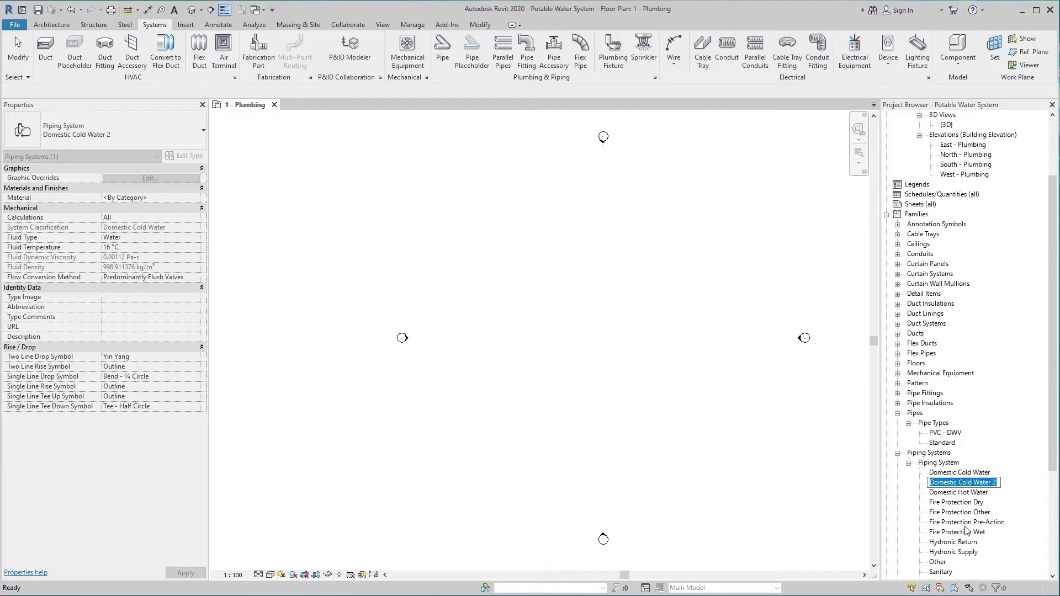
pyautogui.write('Cold')
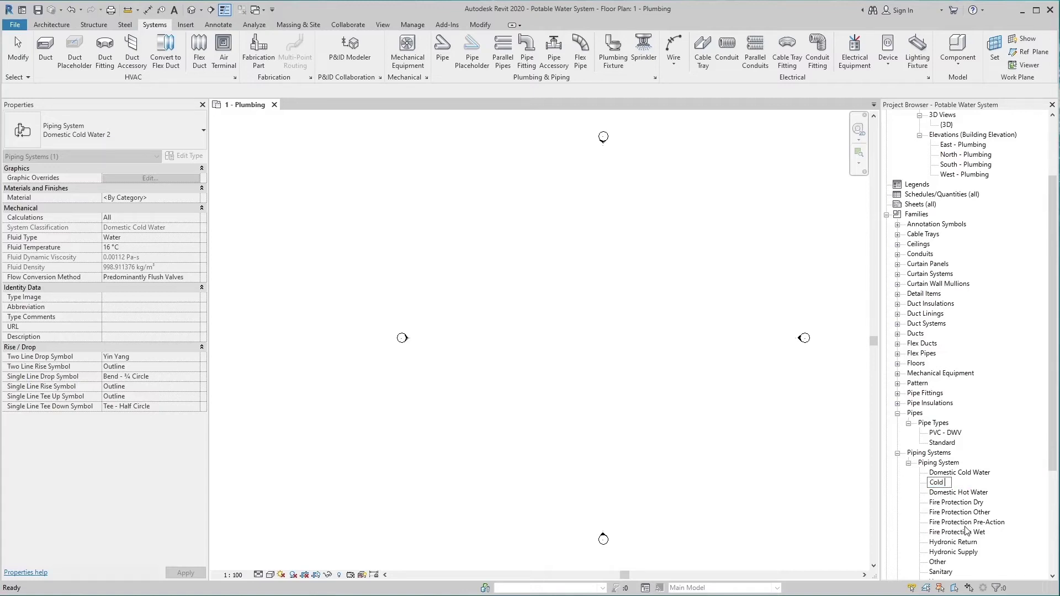
pyautogui.write(' Water Supply')
pyautogui.press('Return')
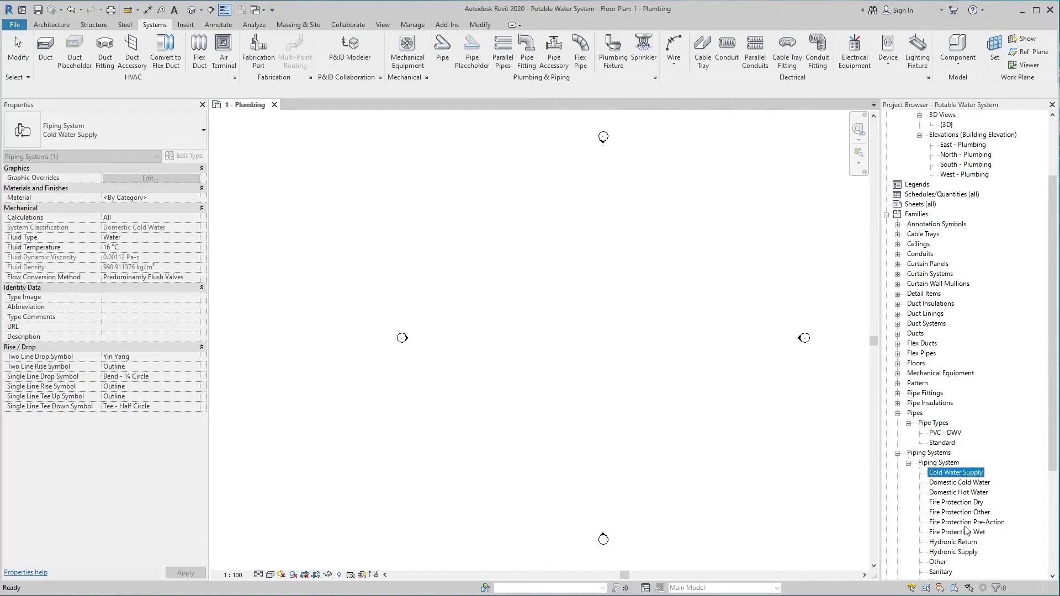
# Duplicate the Standard pipe type and rename the copy 'Cold Water System'
pyautogui.click(941, 444)
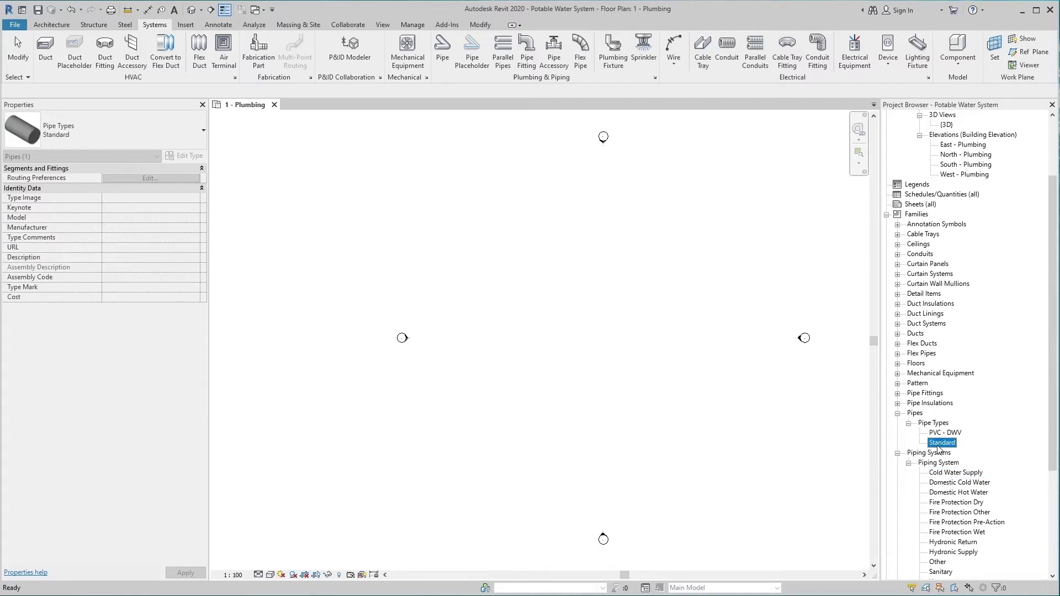
pyautogui.rightClick(940, 445)
pyautogui.click(964, 452)
pyautogui.click(957, 454)
pyautogui.rightClick(953, 454)
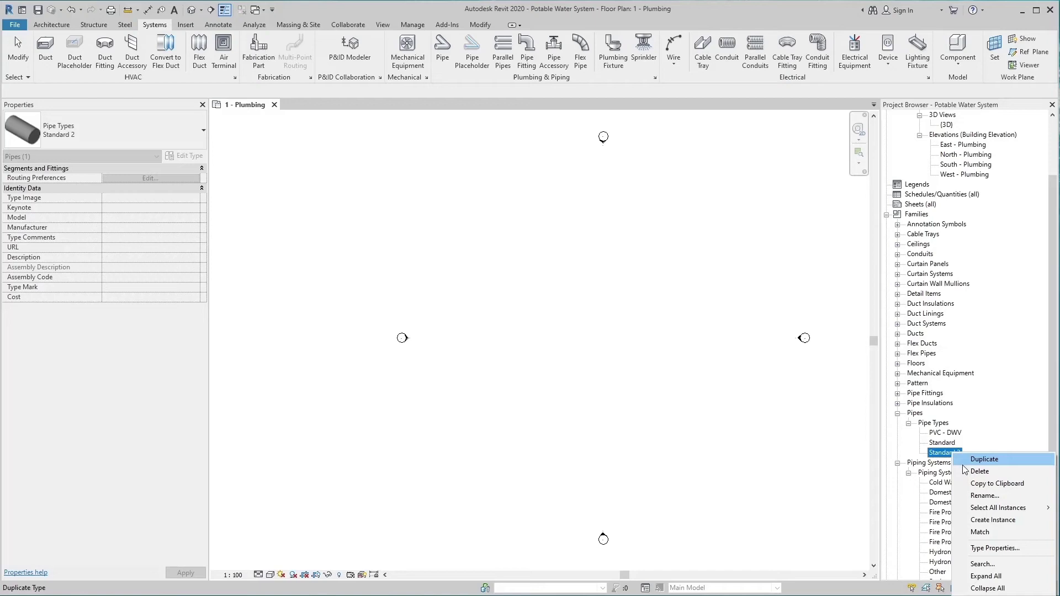
pyautogui.click(975, 497)
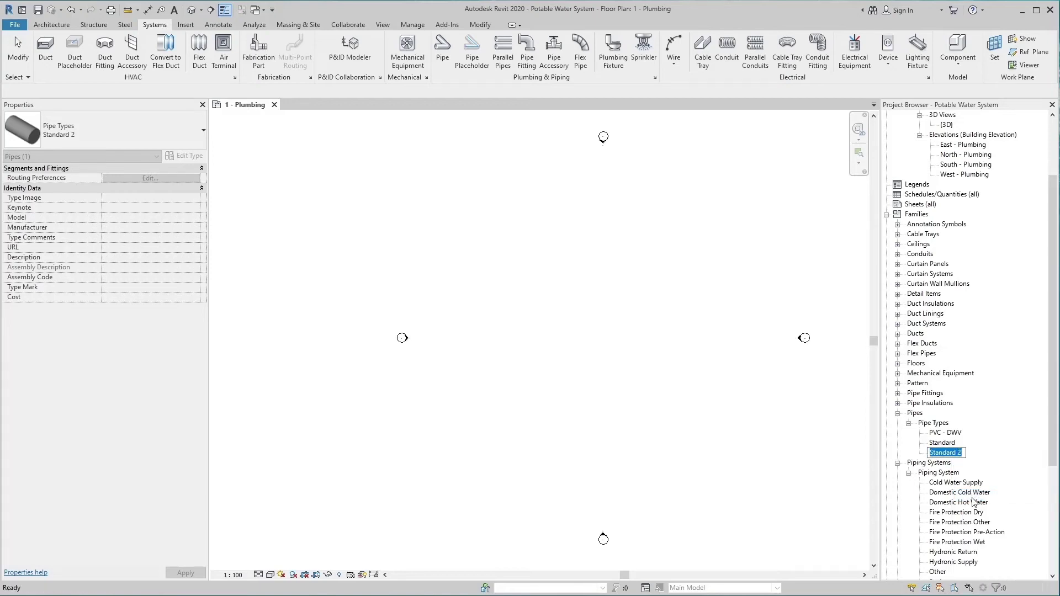
pyautogui.write('Cold Water System')
pyautogui.press('Return')
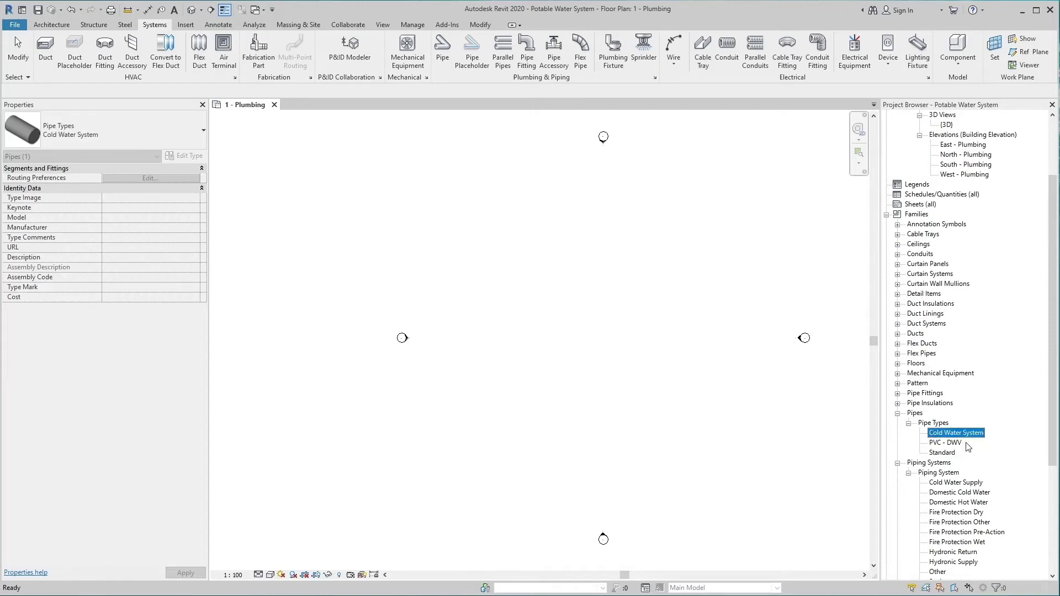
pyautogui.scroll(2, 968, 447)
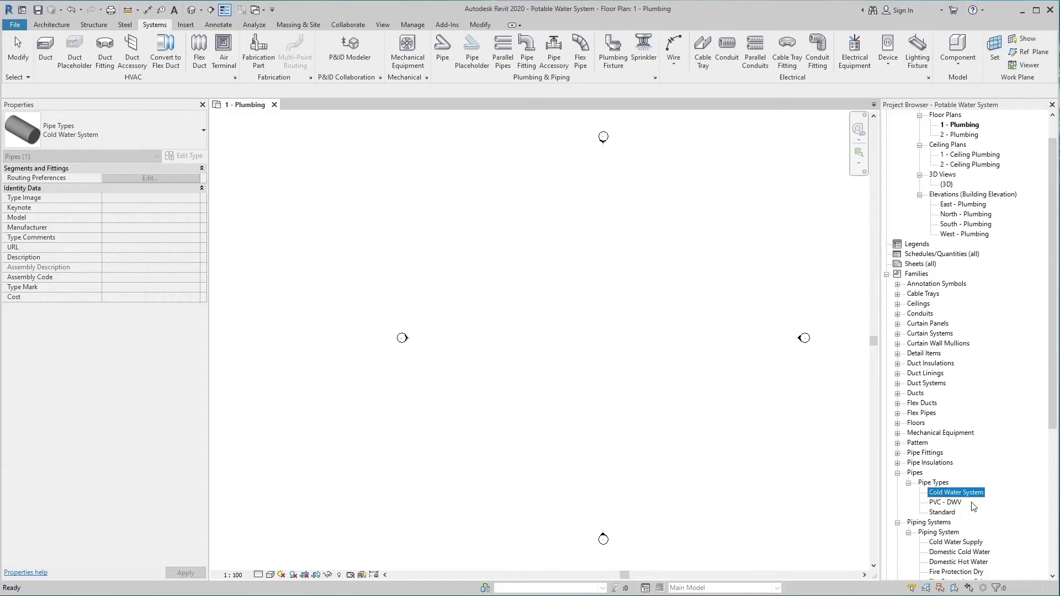
# Set the 1 - Plumbing plan to Fine detail level and start a new pipe
pyautogui.click(638, 465)
pyautogui.click(259, 575)
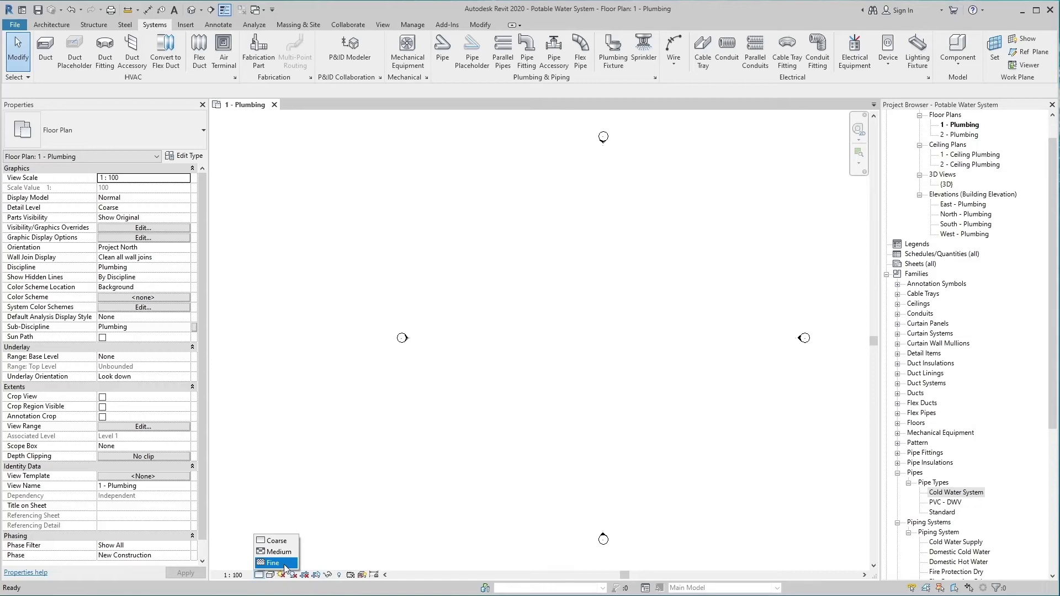
pyautogui.click(285, 563)
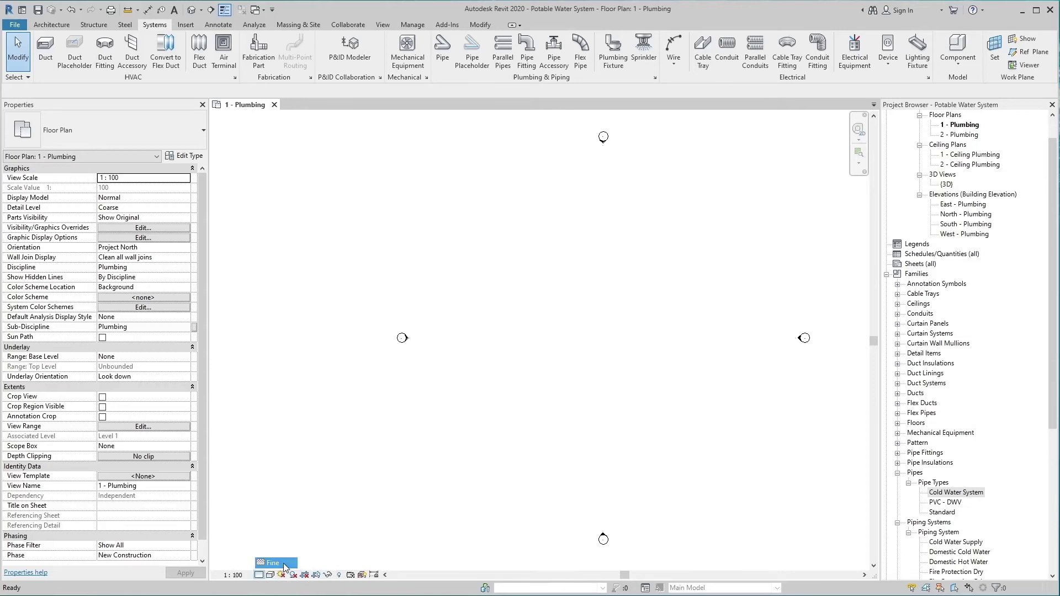
pyautogui.click(444, 52)
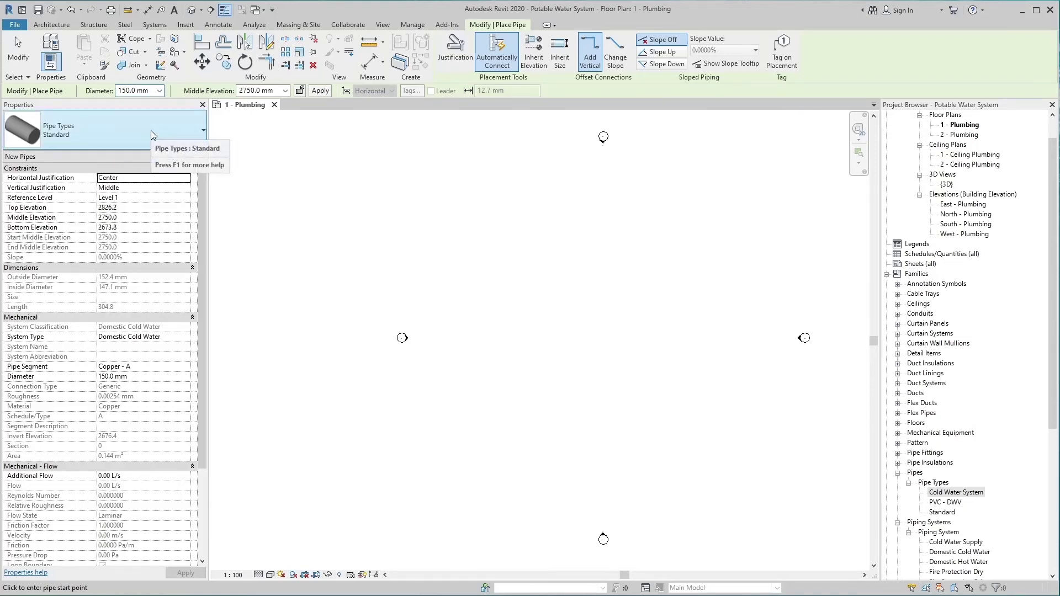
# Set the pipe to Cold Water System type, Cold Water Supply system, 50 mm diameter, 500 mm elevation
pyautogui.click(151, 130)
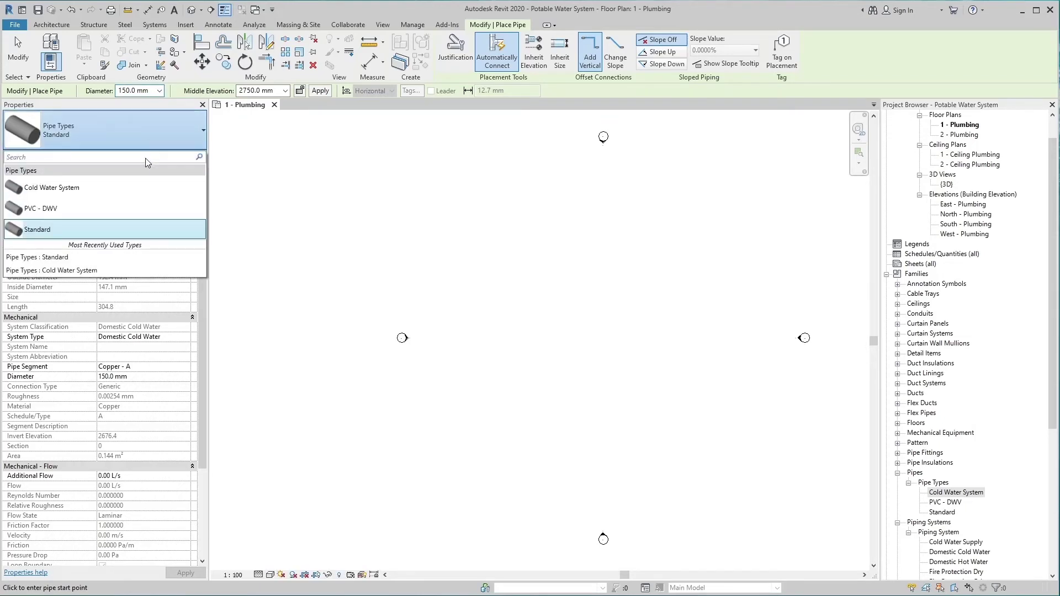
pyautogui.click(141, 188)
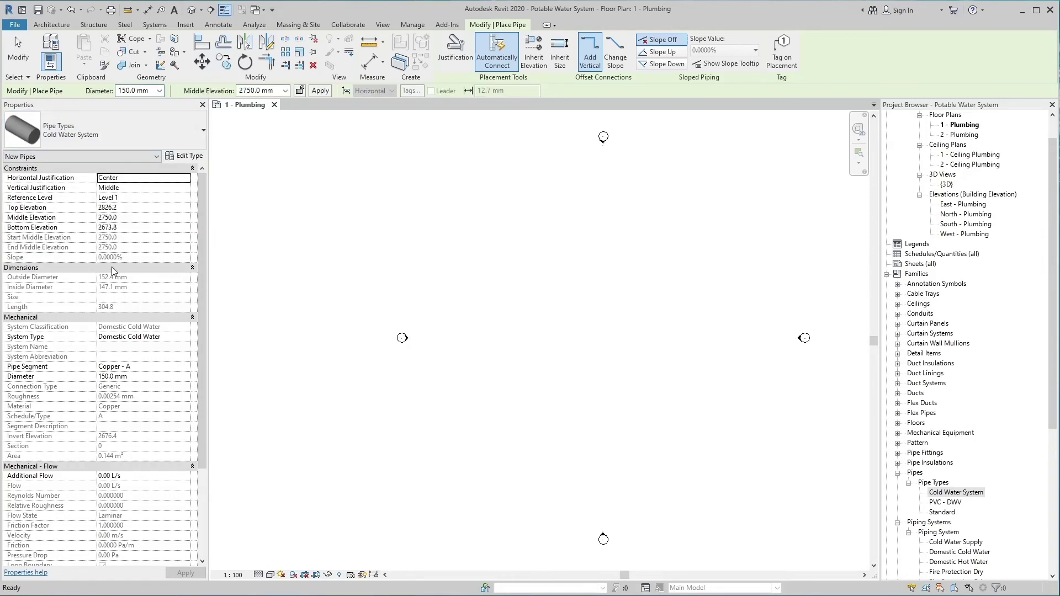
pyautogui.click(166, 337)
pyautogui.click(184, 338)
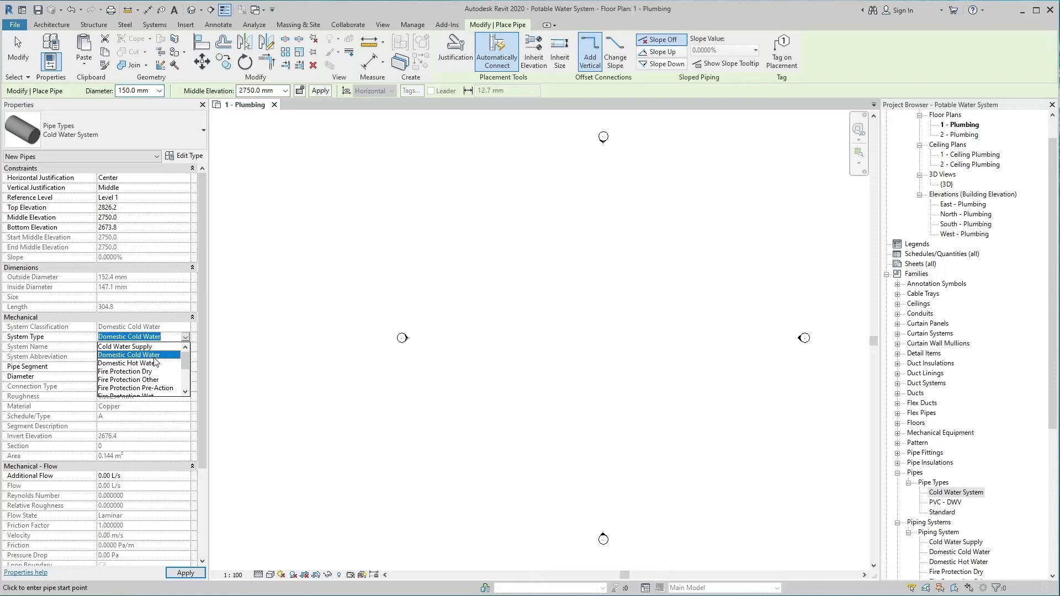
pyautogui.click(160, 346)
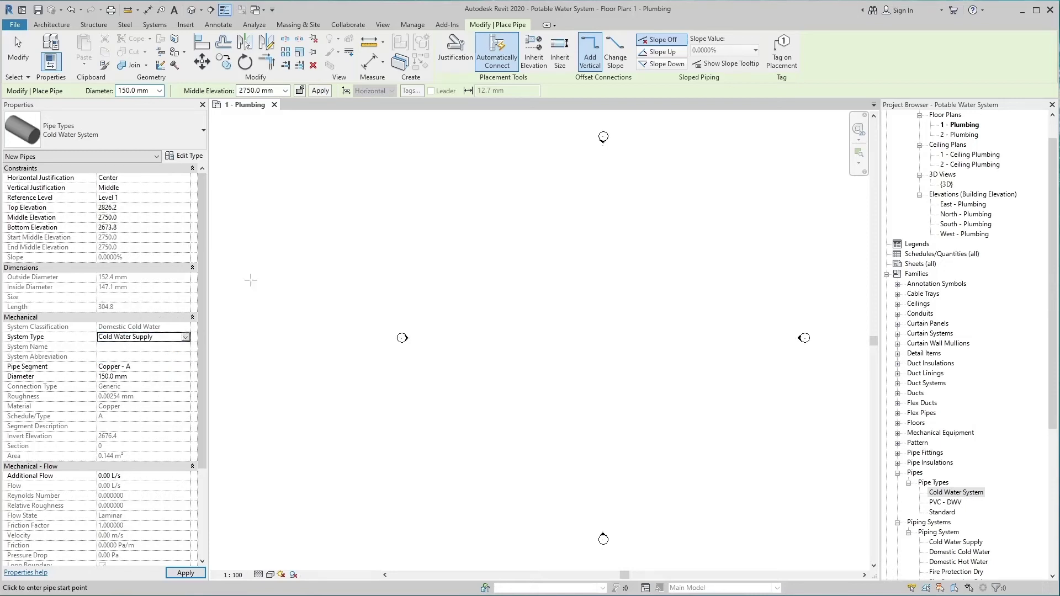
pyautogui.click(148, 91)
pyautogui.write('50')
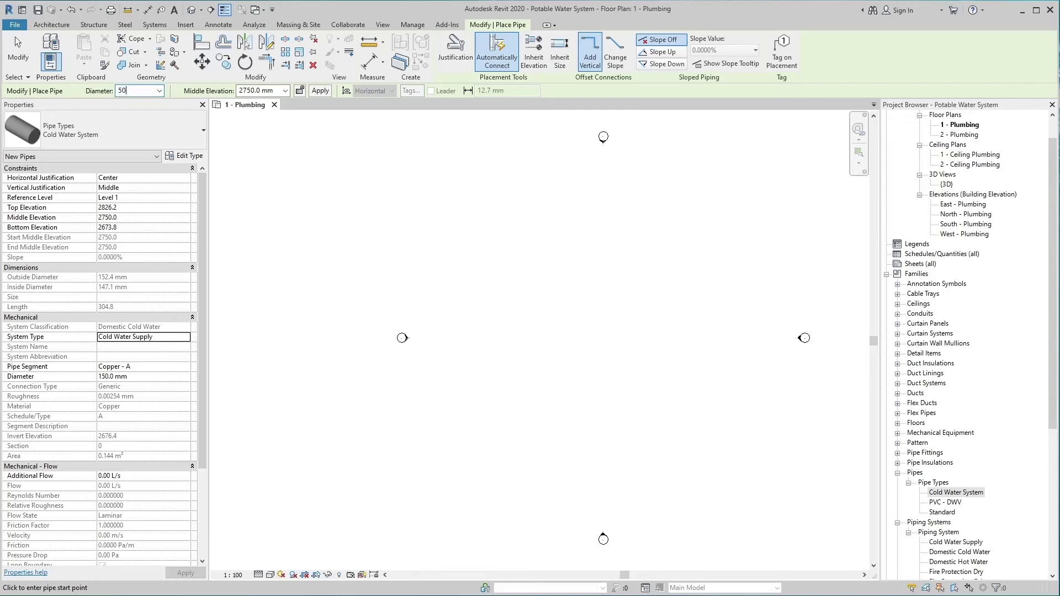
pyautogui.press('Return')
pyautogui.click(255, 91)
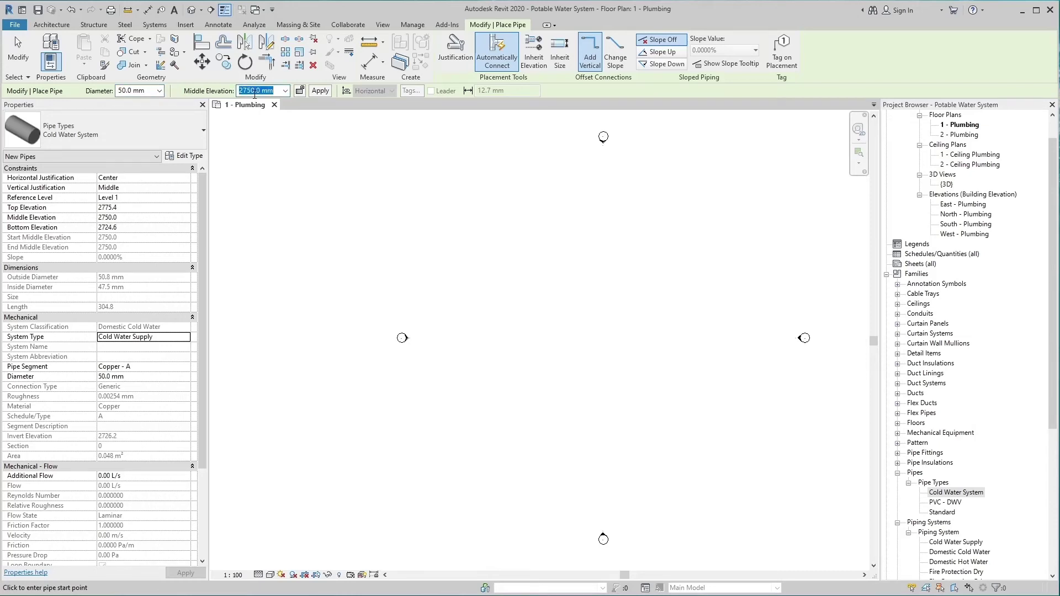
pyautogui.write('500')
pyautogui.press('Return')
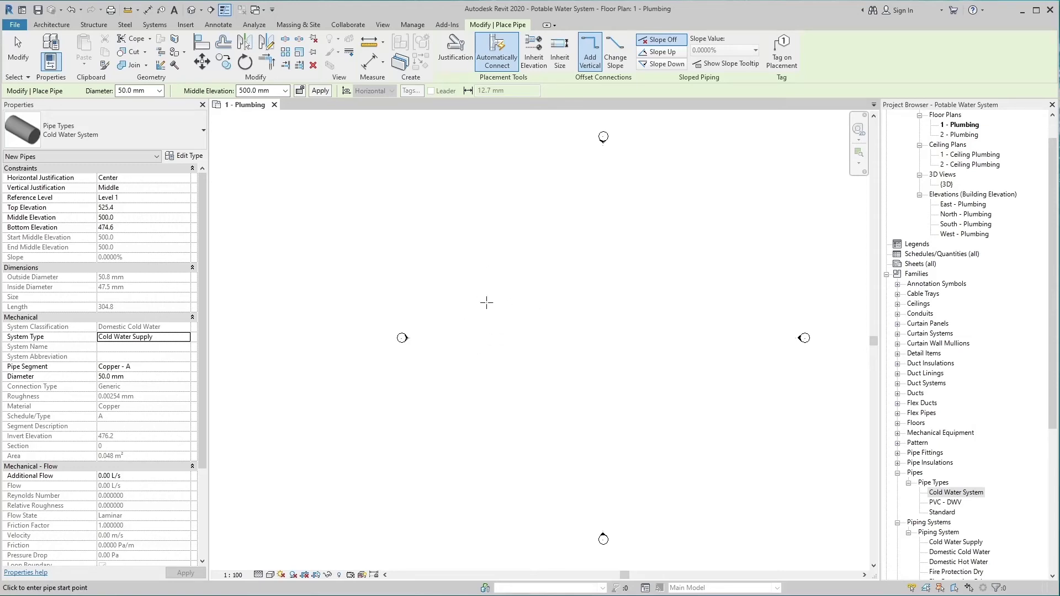
# Draw the horizontal pipe run across the plan and end pipe placement
pyautogui.click(486, 302)
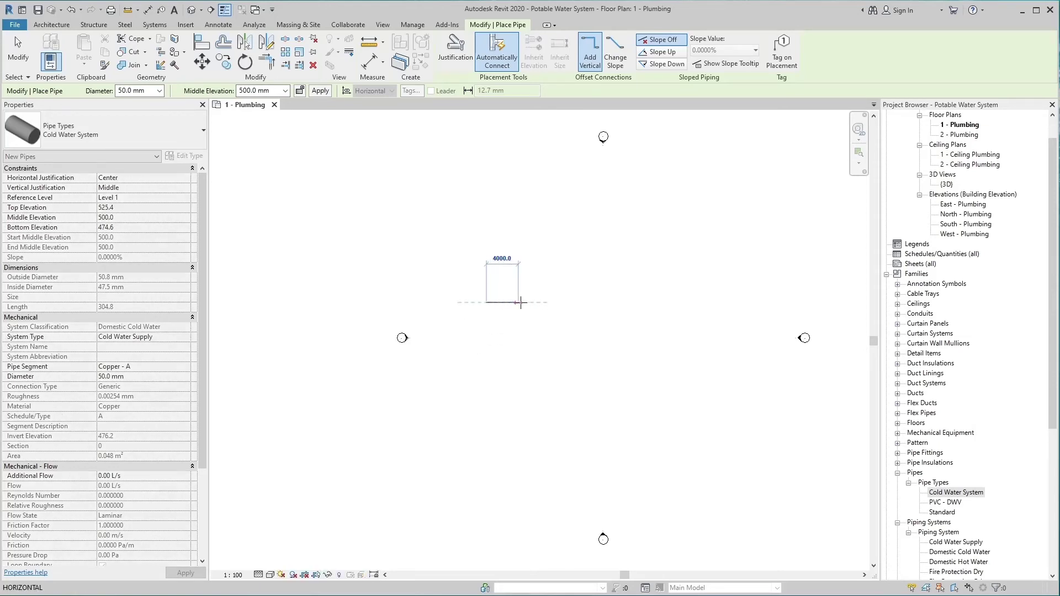
pyautogui.click(550, 303)
pyautogui.press('Escape')
pyautogui.scroll(6, 517, 314)
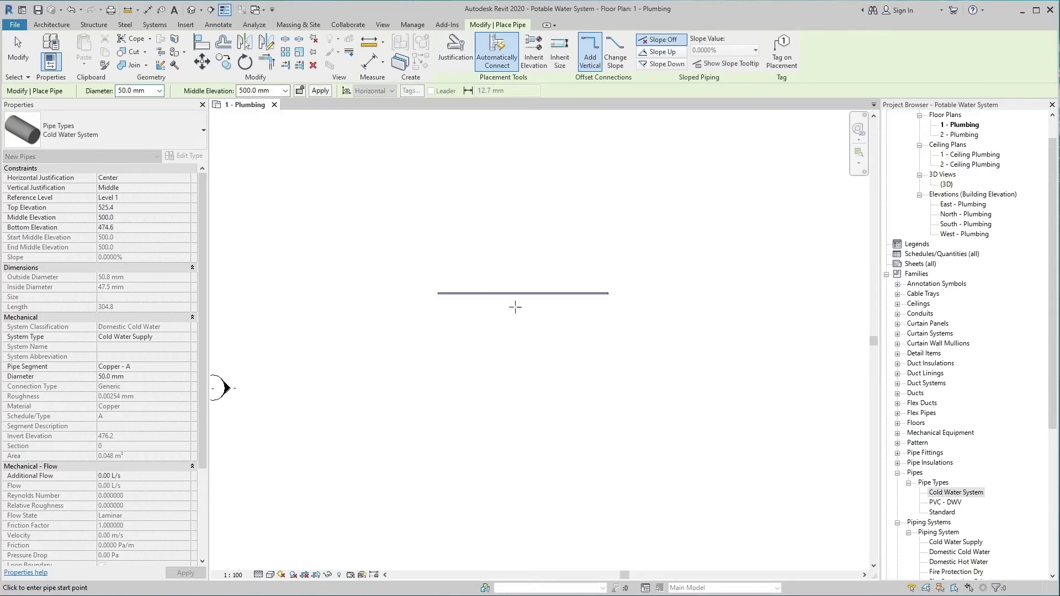
pyautogui.press('Escape')
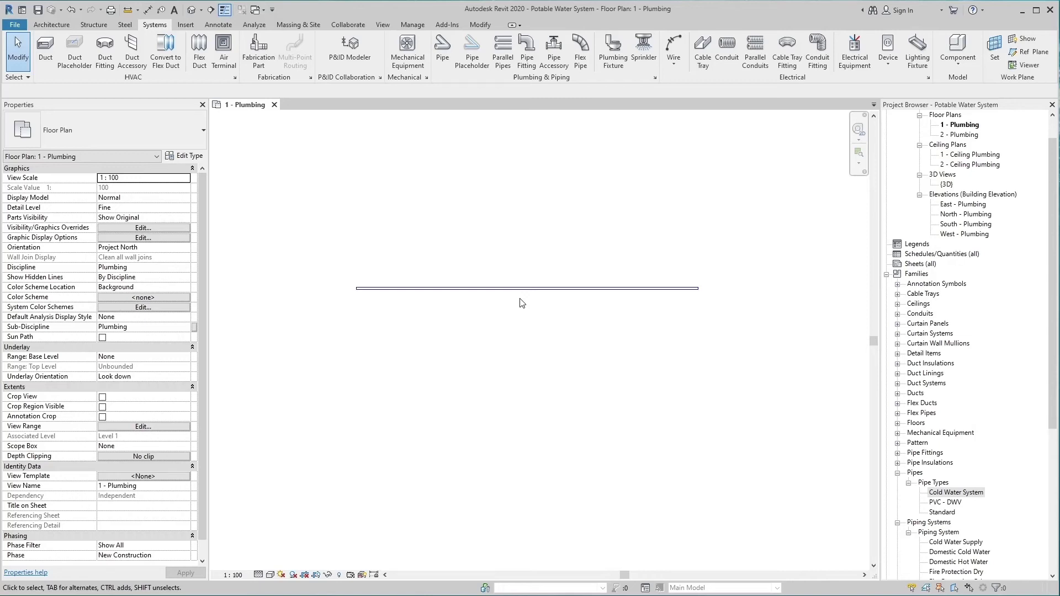
# Open the Cold Water Supply system's type properties and its graphic overrides
pyautogui.click(520, 303)
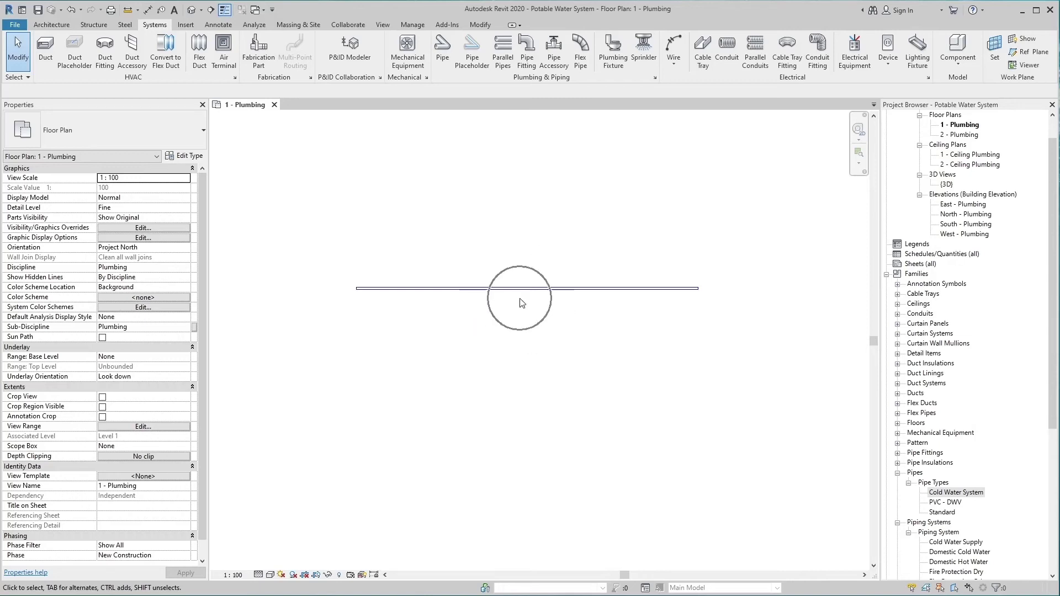
pyautogui.click(936, 543)
pyautogui.rightClick(935, 543)
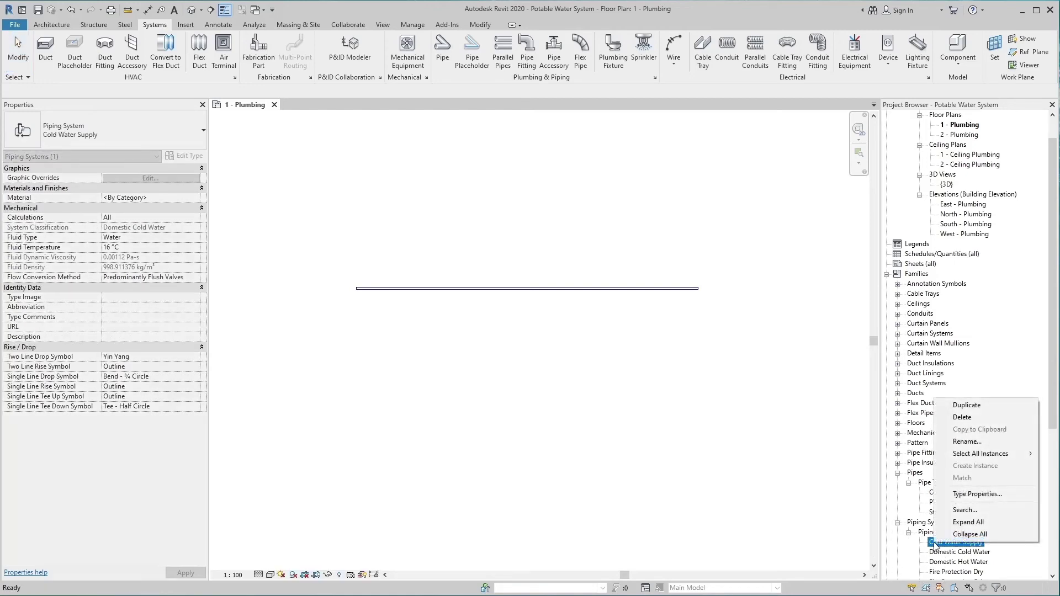
pyautogui.click(945, 492)
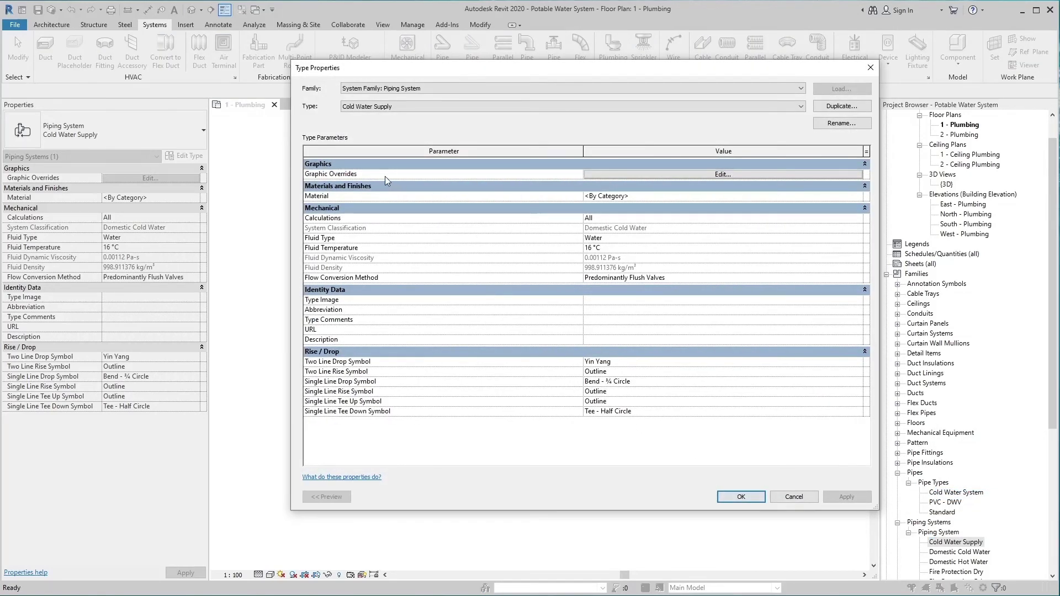
pyautogui.click(674, 176)
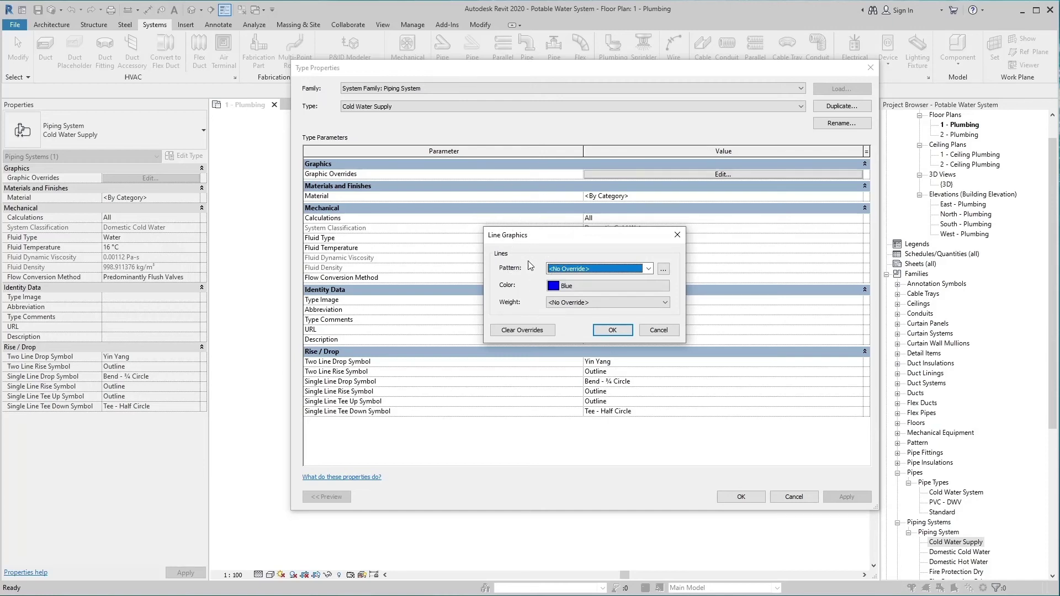
# Set the override to Aligning Line pattern, green RGB 000-140-000, line weight 4, and apply
pyautogui.click(578, 269)
pyautogui.click(579, 298)
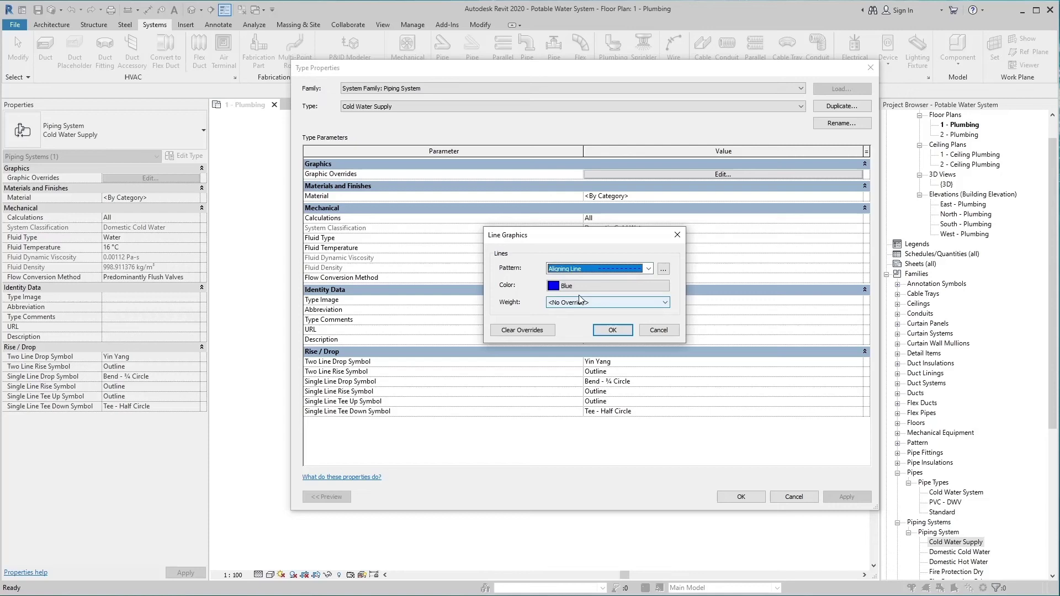
pyautogui.click(607, 285)
pyautogui.click(513, 299)
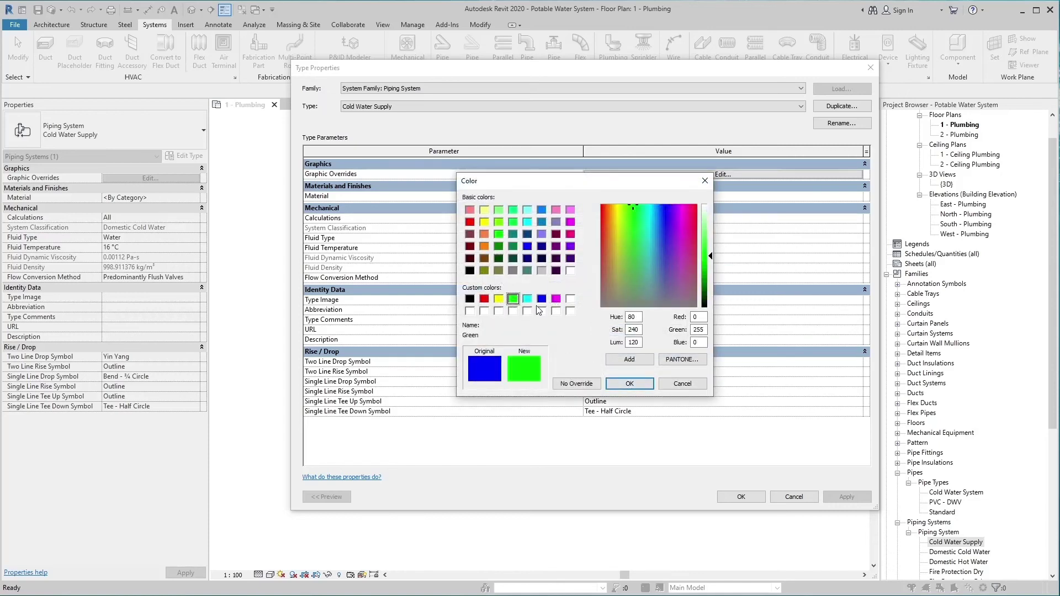
pyautogui.moveTo(705, 329); pyautogui.dragTo(673, 336)
pyautogui.write('140')
pyautogui.click(629, 383)
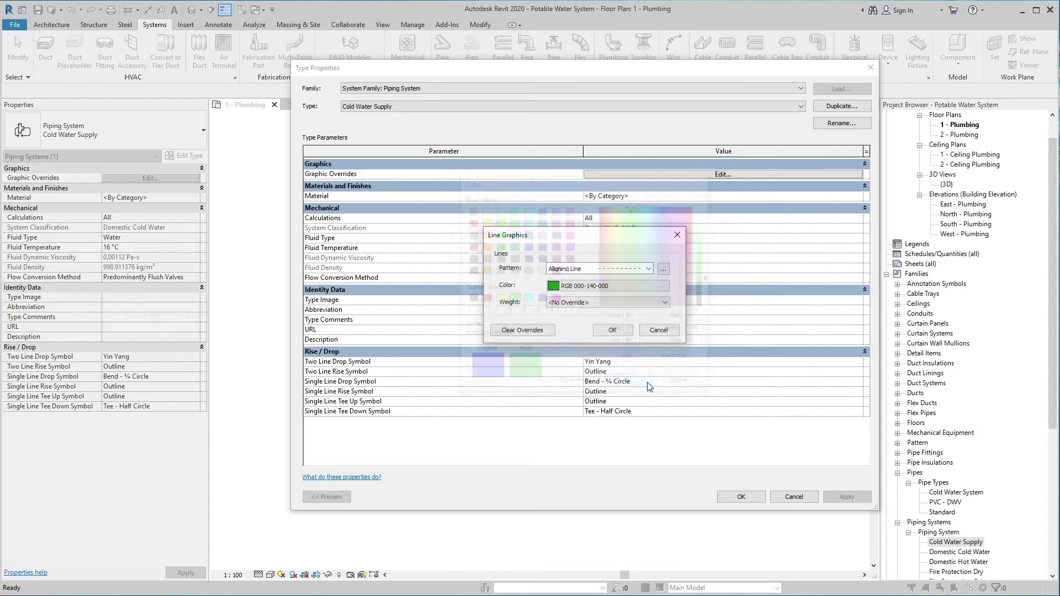
pyautogui.click(576, 304)
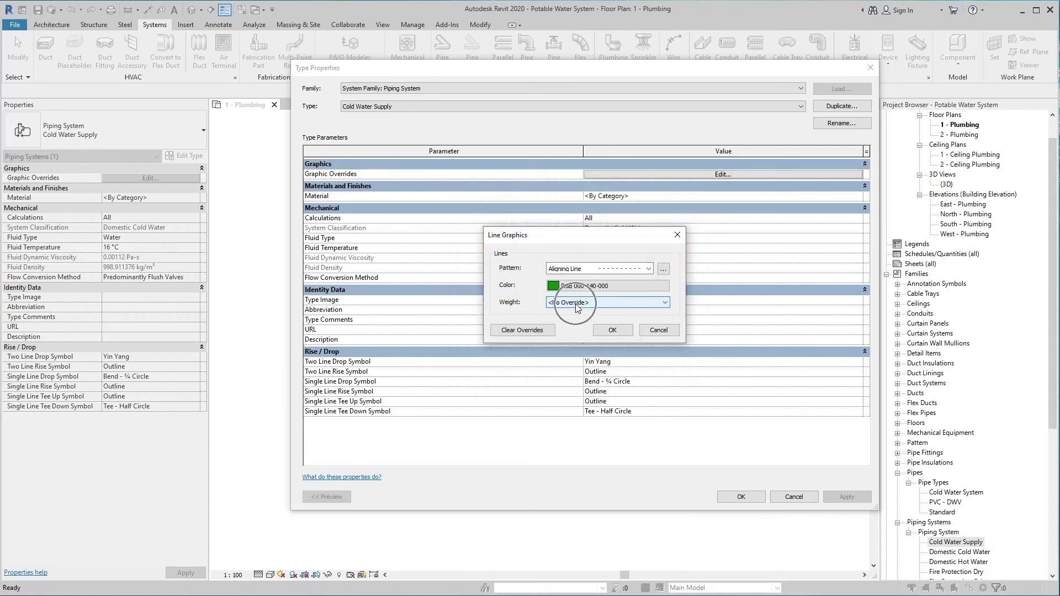
pyautogui.click(573, 342)
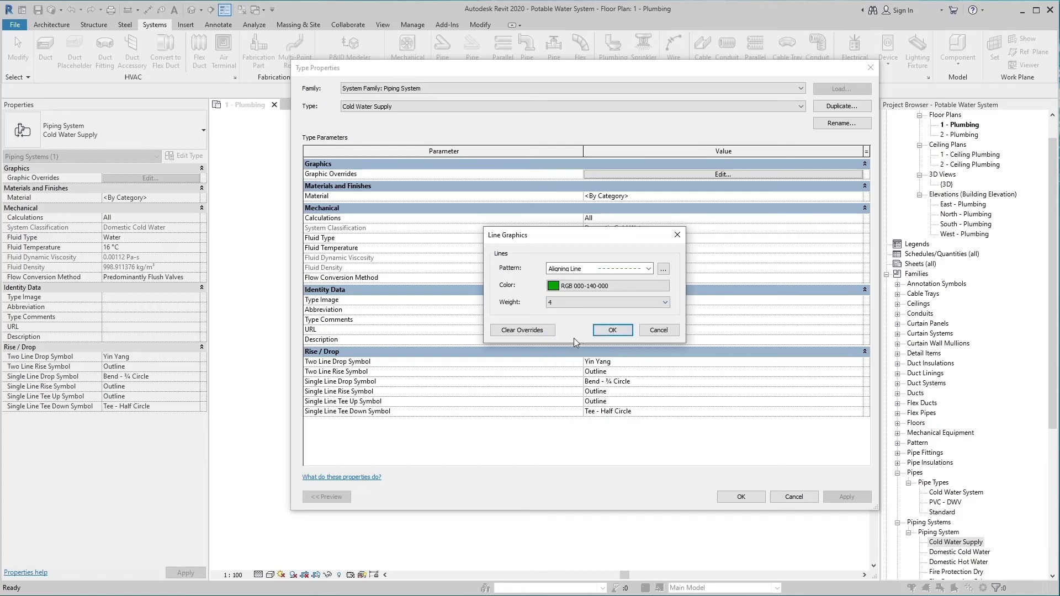
pyautogui.click(606, 330)
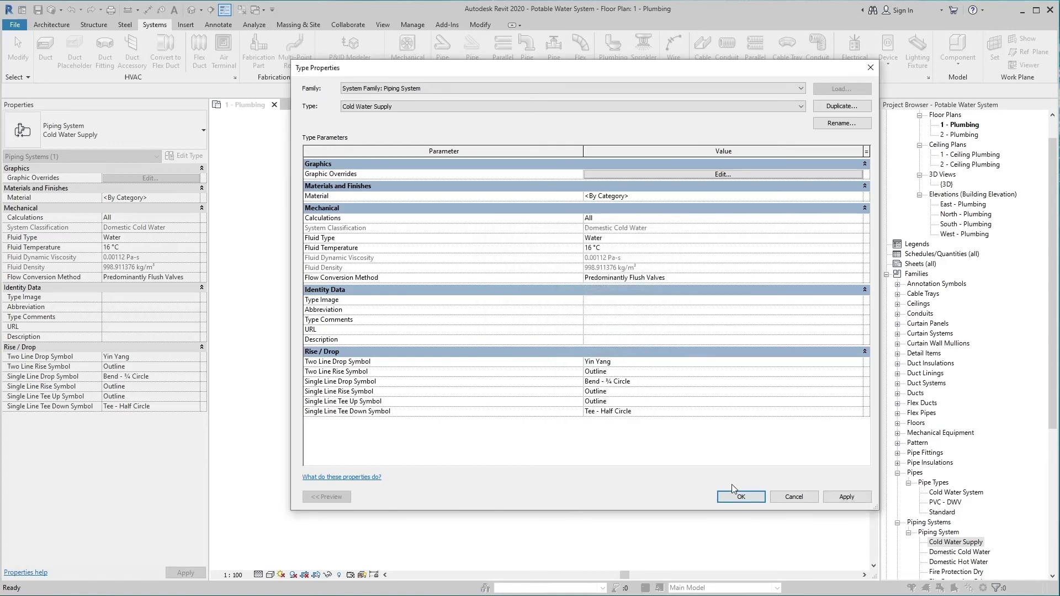
pyautogui.click(741, 497)
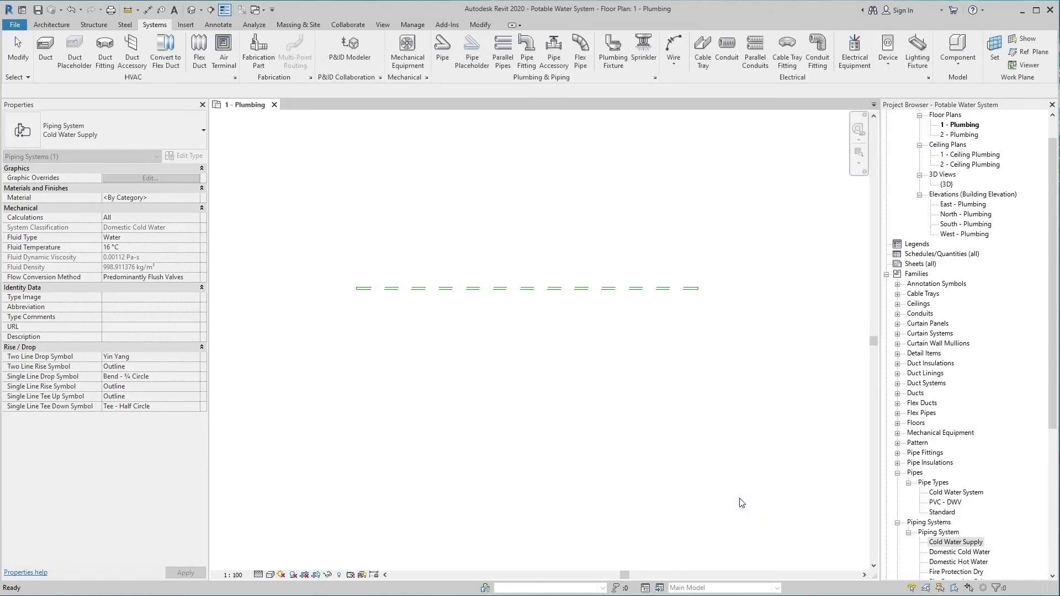
# Switch the plumbing plan to Coarse detail level
pyautogui.click(478, 304)
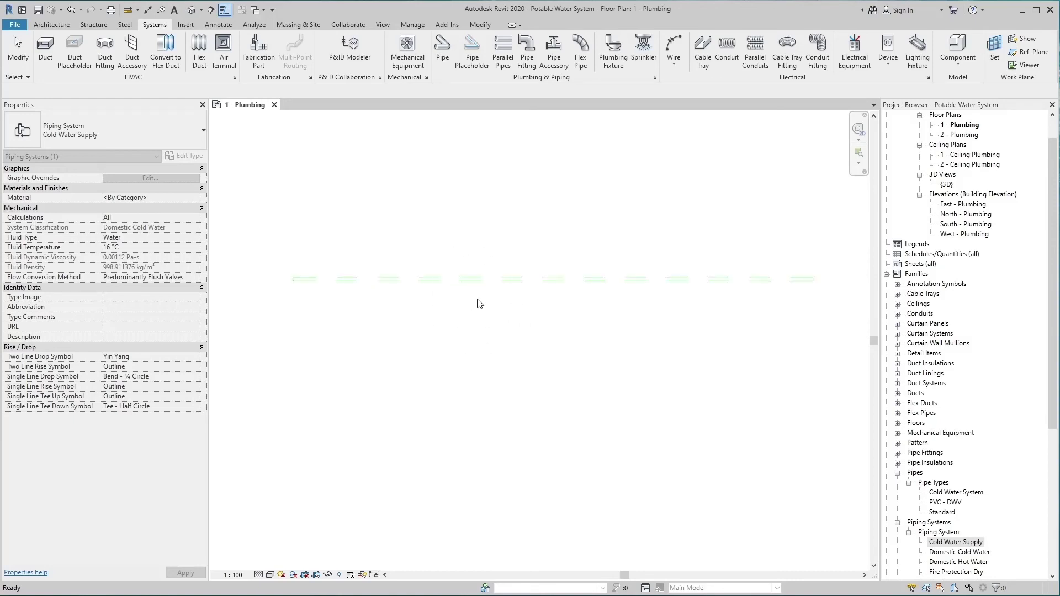
pyautogui.click(478, 305)
pyautogui.click(478, 304)
pyautogui.click(478, 305)
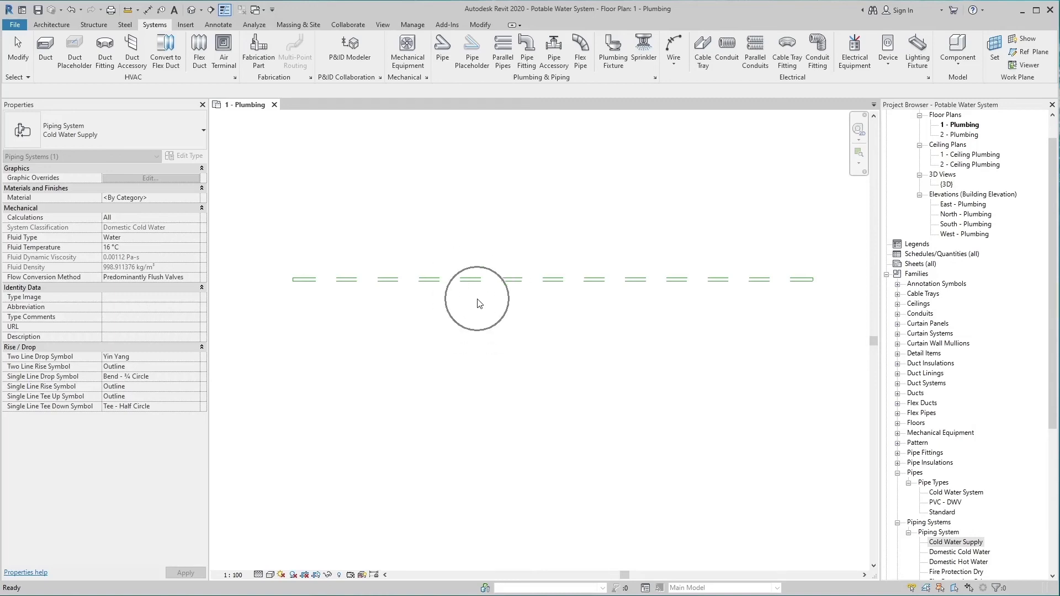
pyautogui.click(259, 575)
pyautogui.click(275, 540)
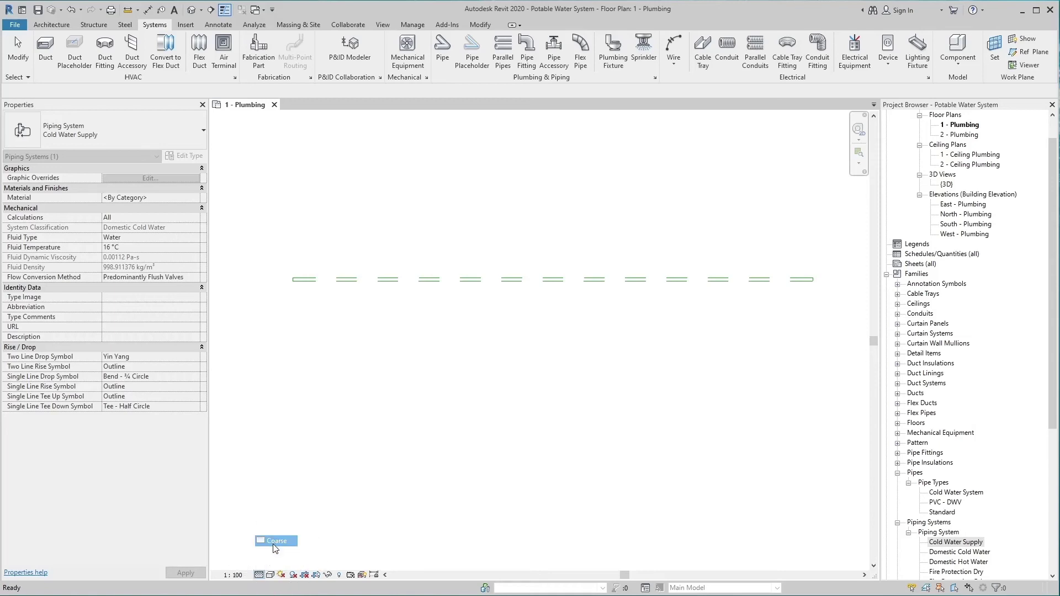
# Set the Cold Water Supply line pattern override back to <No Override>
pyautogui.click(526, 301)
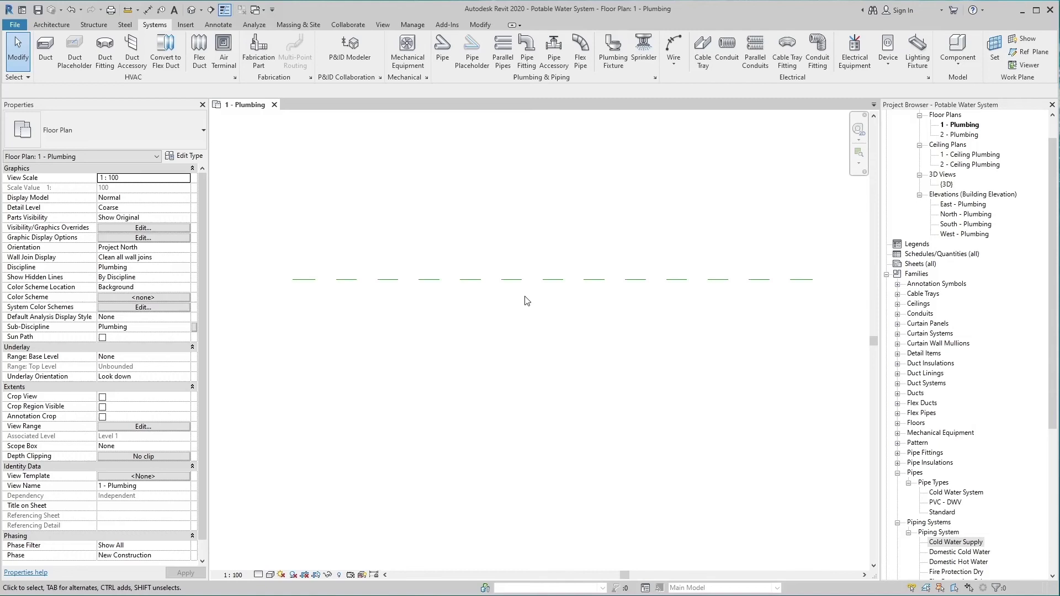
pyautogui.click(525, 300)
pyautogui.click(526, 301)
pyautogui.click(944, 542)
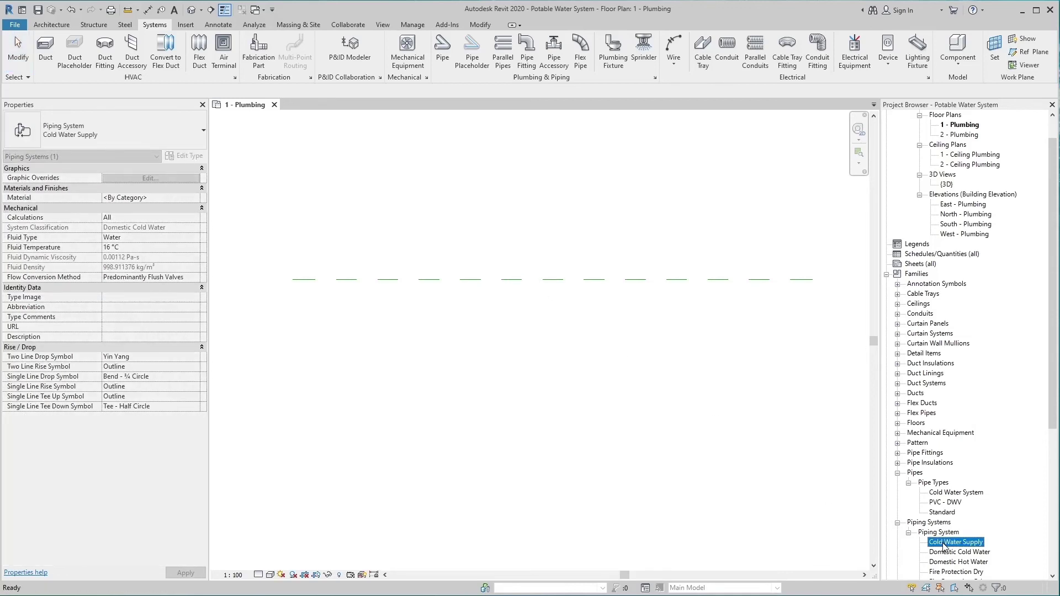
pyautogui.rightClick(945, 542)
pyautogui.click(968, 495)
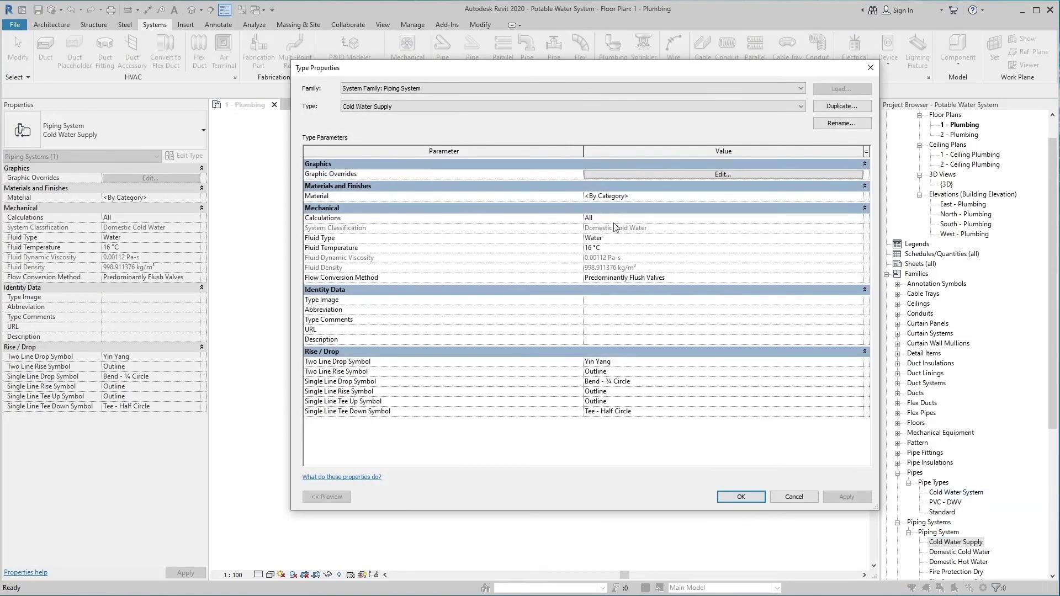
pyautogui.click(638, 176)
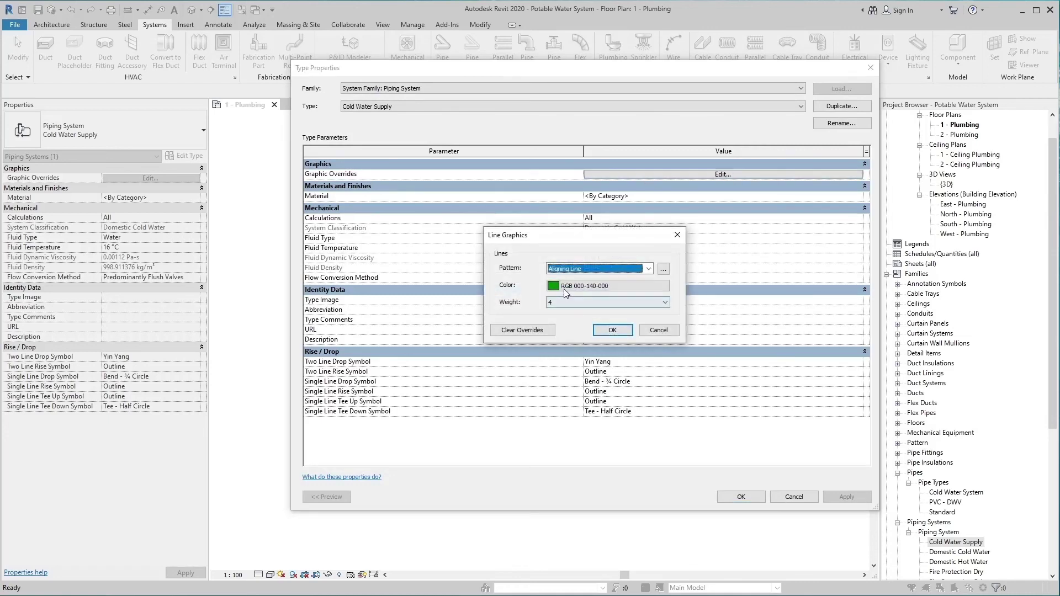
pyautogui.click(571, 269)
pyautogui.click(574, 277)
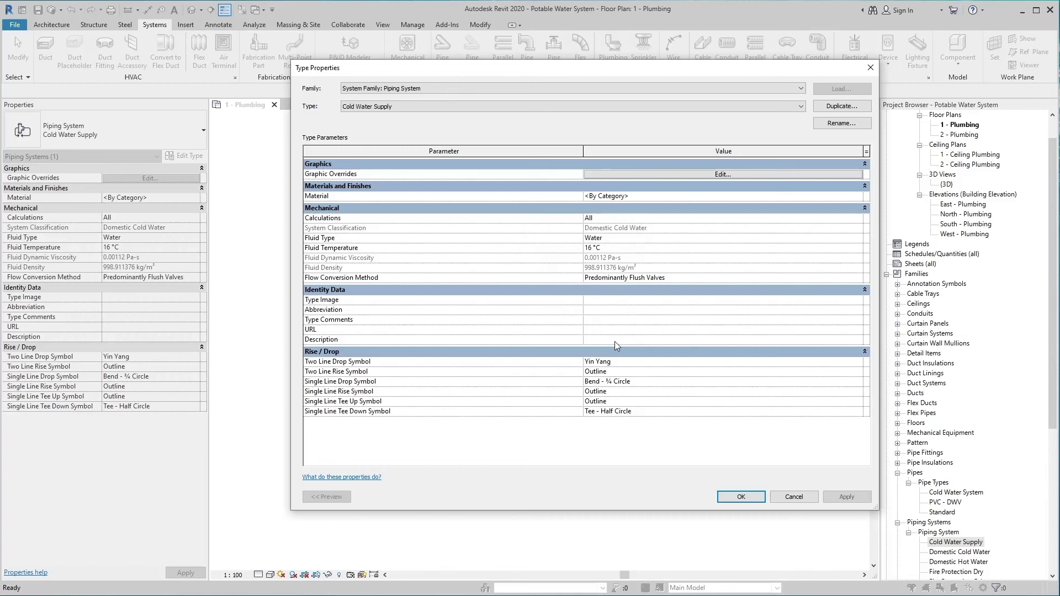
pyautogui.click(731, 496)
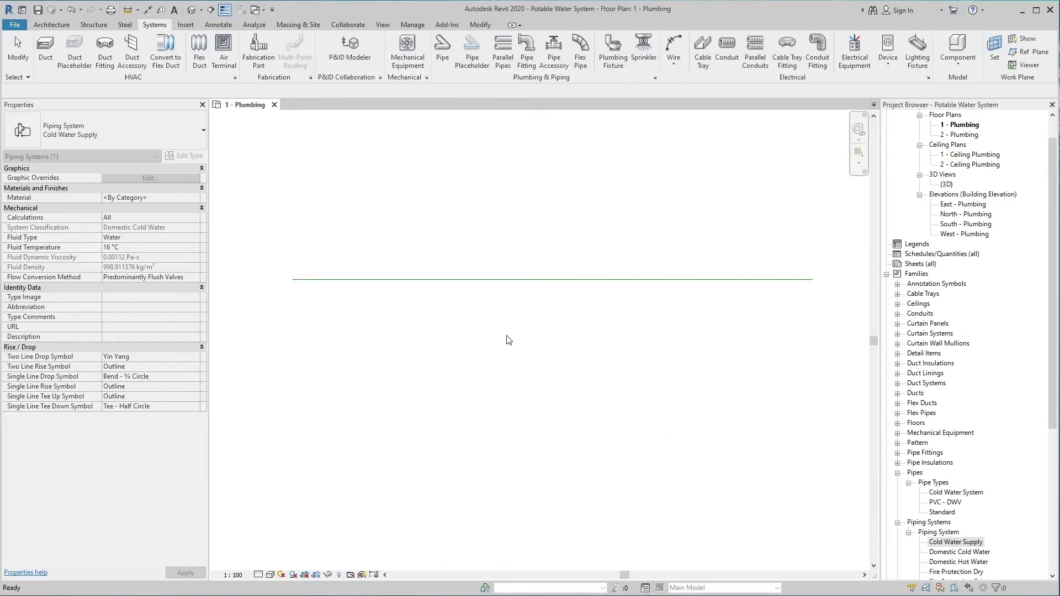
# Return the plan to Fine detail level and save the Potable Water System project
pyautogui.press('Escape')
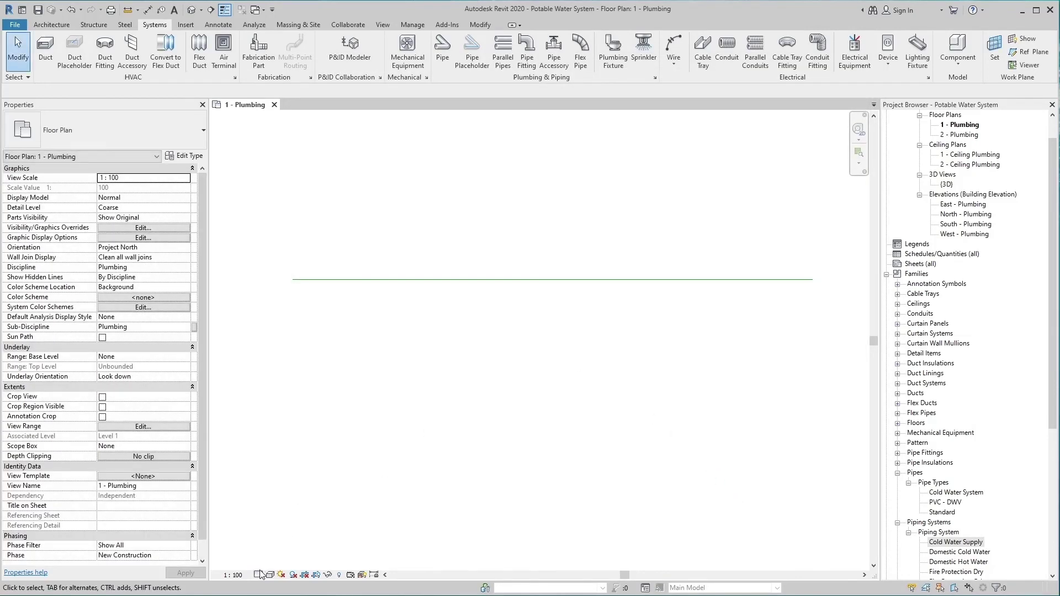
pyautogui.click(260, 574)
pyautogui.click(284, 564)
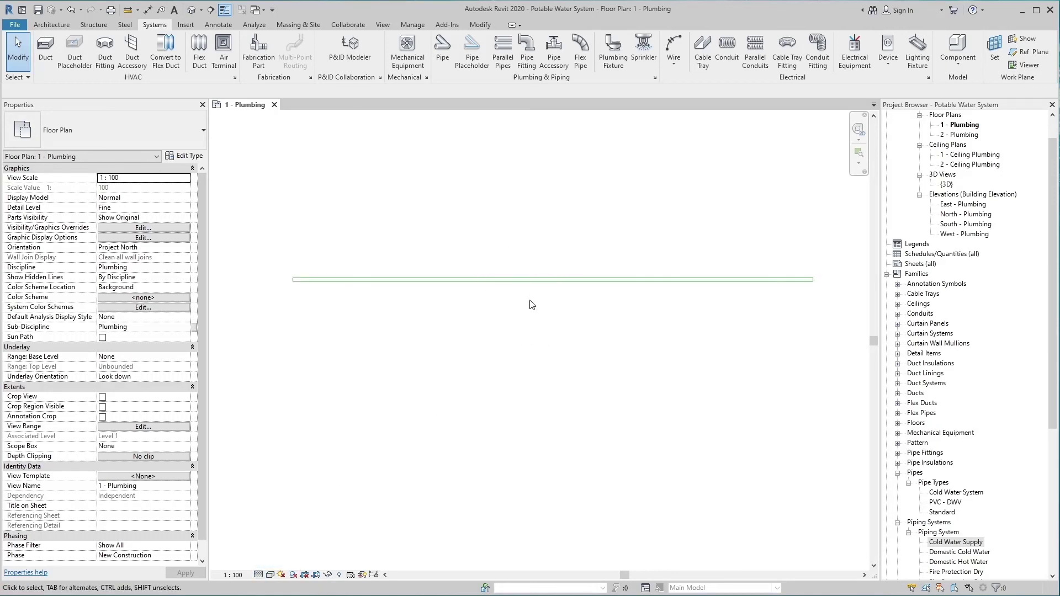
pyautogui.click(37, 10)
pyautogui.press('ctrl')
pyautogui.press('ctrl')
pyautogui.press('ctrl')
pyautogui.press('ctrl')
pyautogui.press('ctrl')
pyautogui.press('ctrl')
pyautogui.press('ctrl')
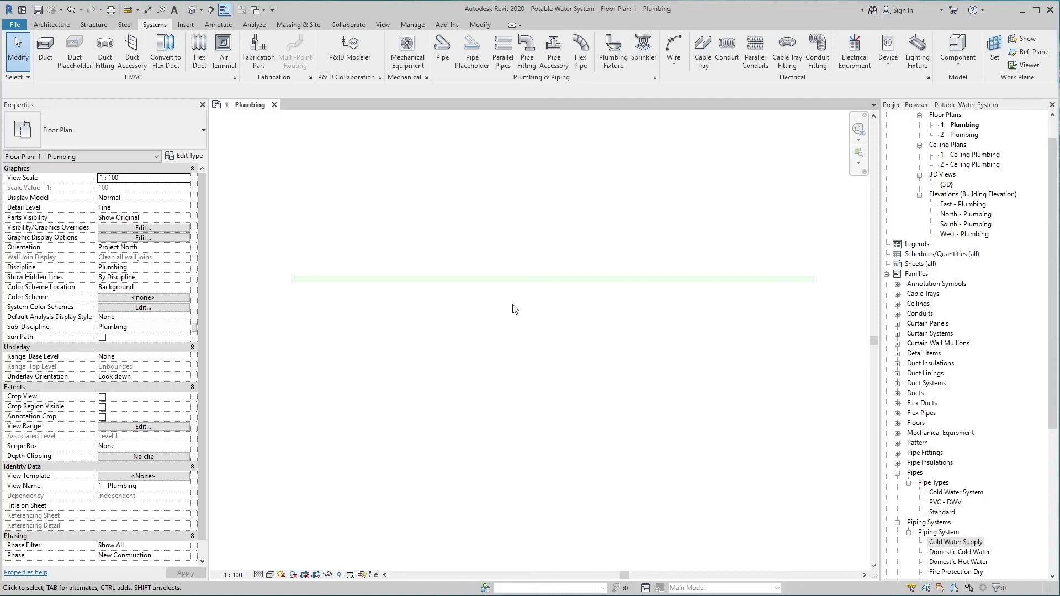